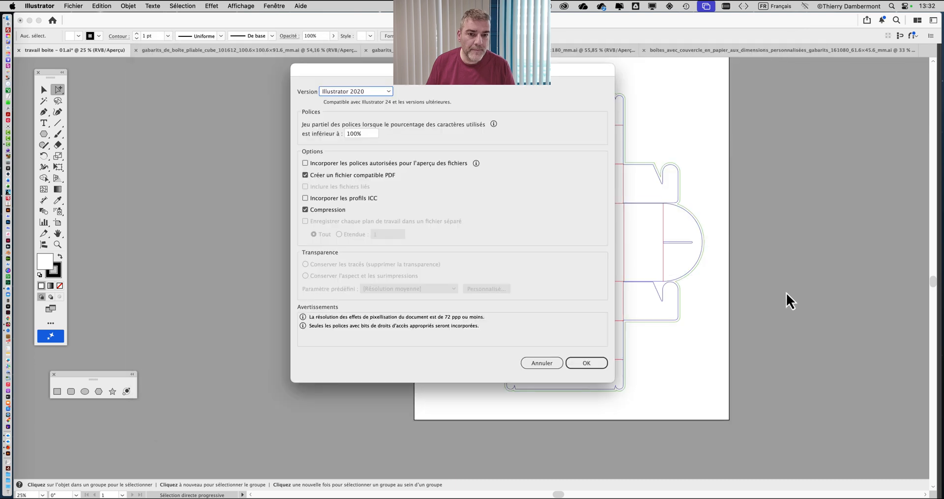
Save the box template in Illustrator 2020 format with PDF compatibility and compression
key("Return")
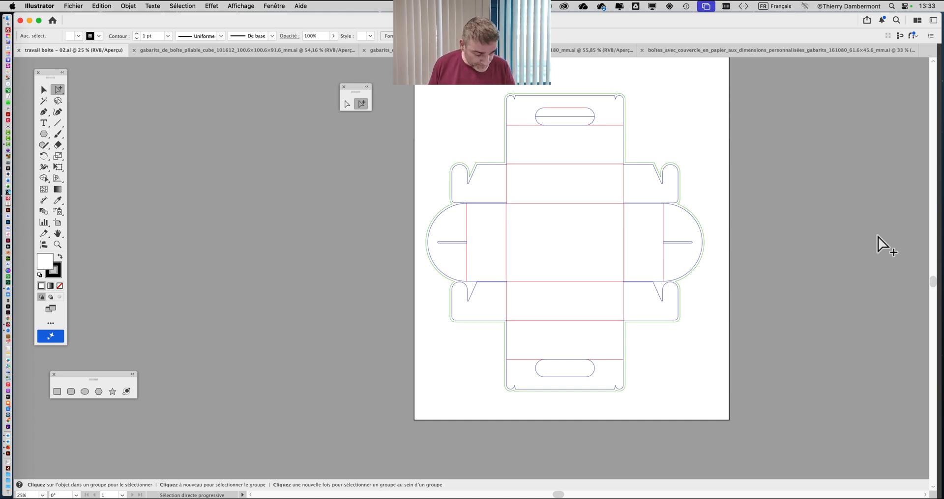
Show the Layers (Calques) panel and place the small floating selection tool strip beside the artboard, nearer the main toolbox
left_click_drag(424, 176, 327, 188)
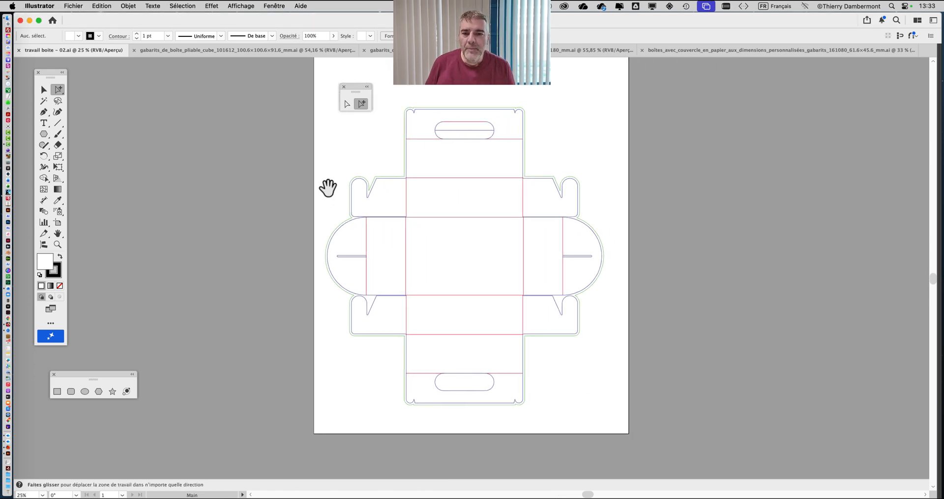
left_click(279, 5)
left_click(293, 234)
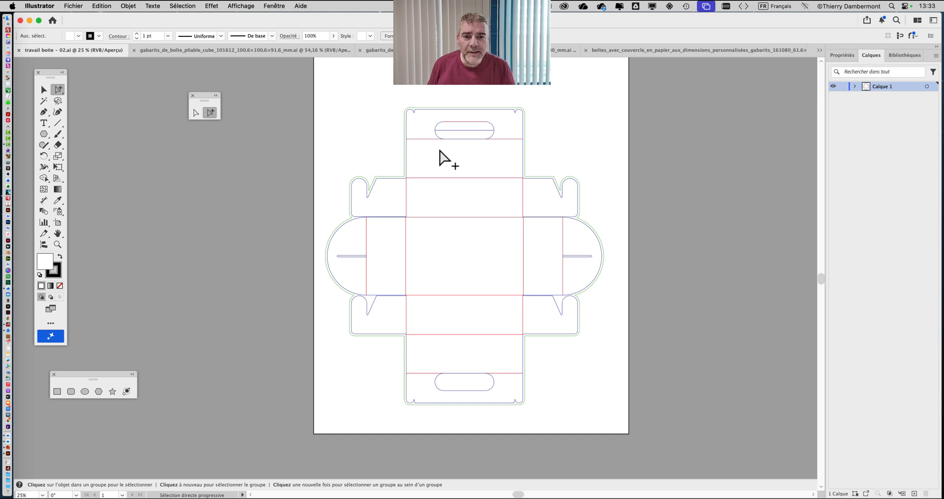
left_click_drag(200, 98, 118, 96)
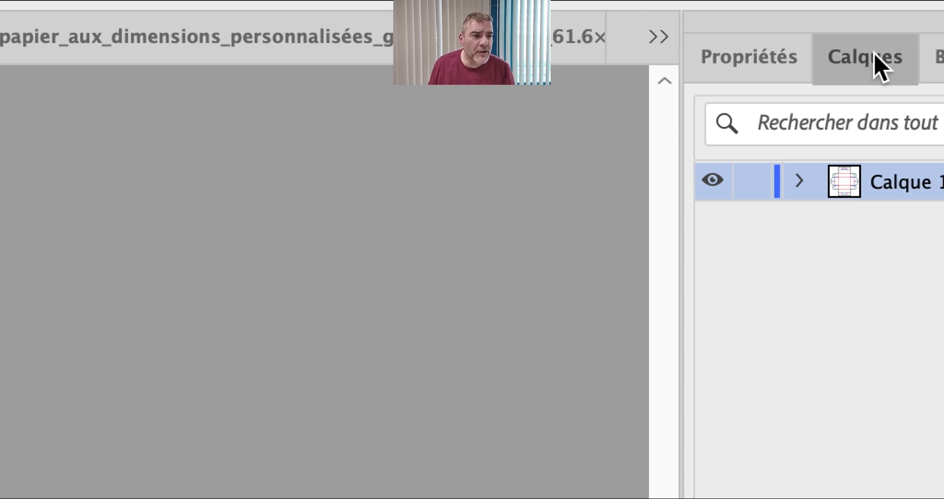
Detach the Layers panel from the dock as a floating panel, adjust its size and place it beside the artboard
left_click_drag(876, 55, 620, 76)
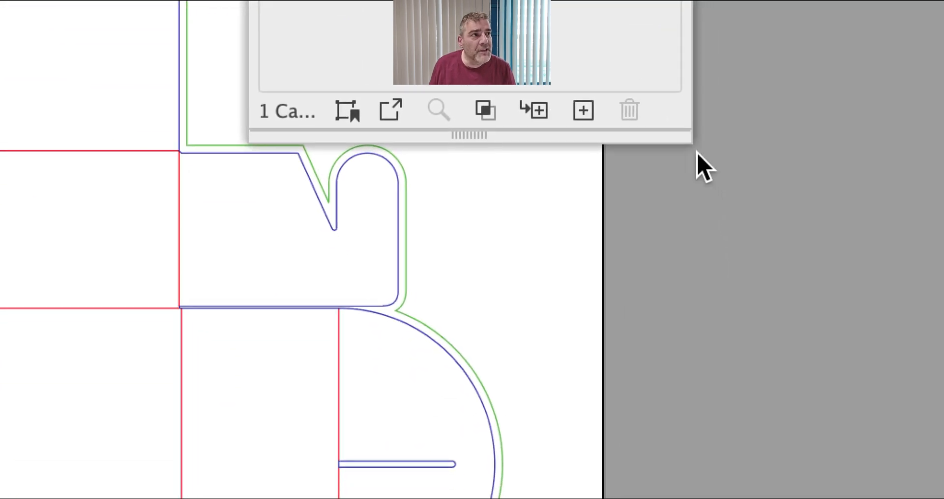
left_click_drag(692, 149, 730, 65)
left_click_drag(703, 133, 697, 195)
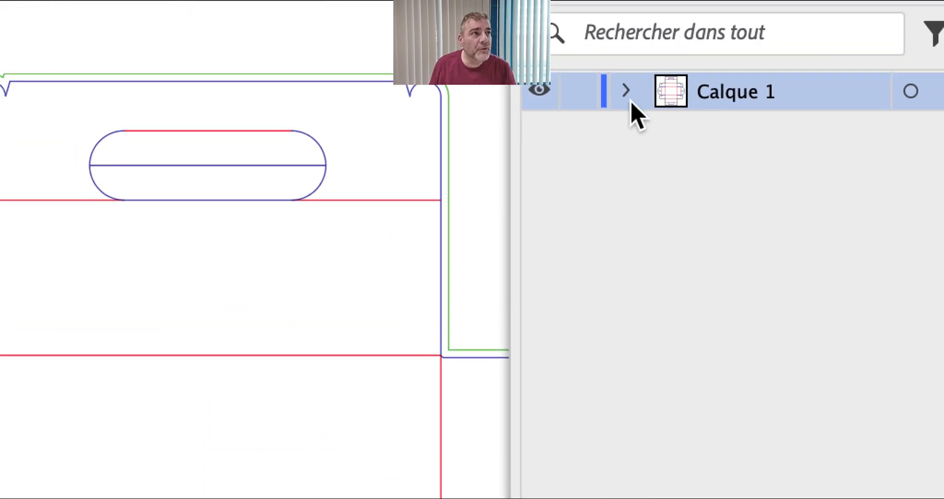
left_click_drag(629, 66, 670, 84)
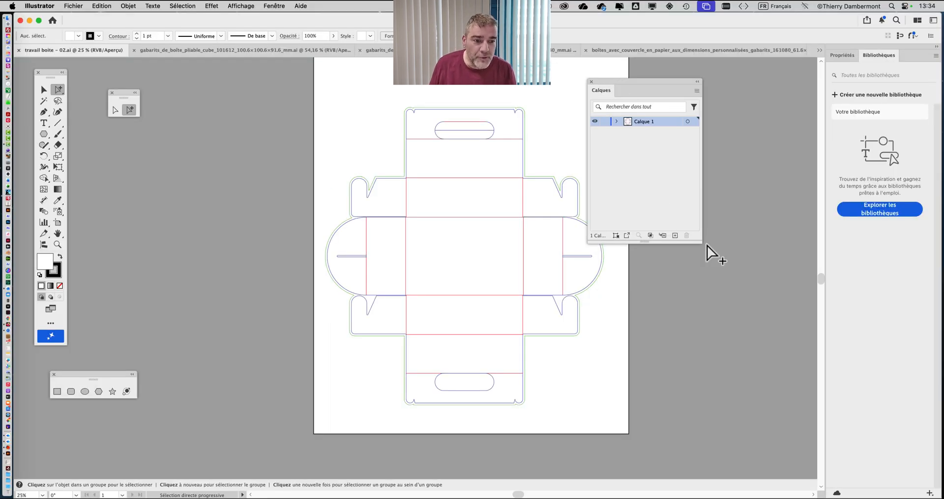
left_click_drag(701, 243, 686, 258)
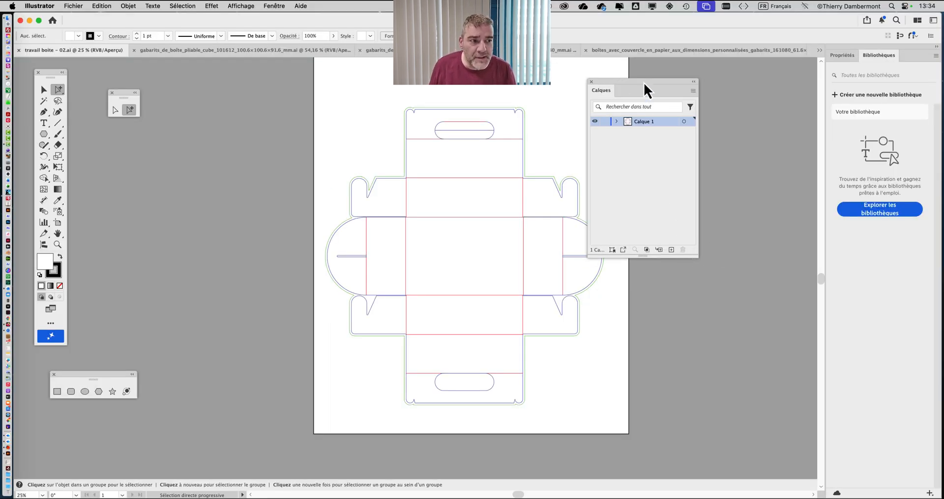
left_click_drag(644, 81, 696, 102)
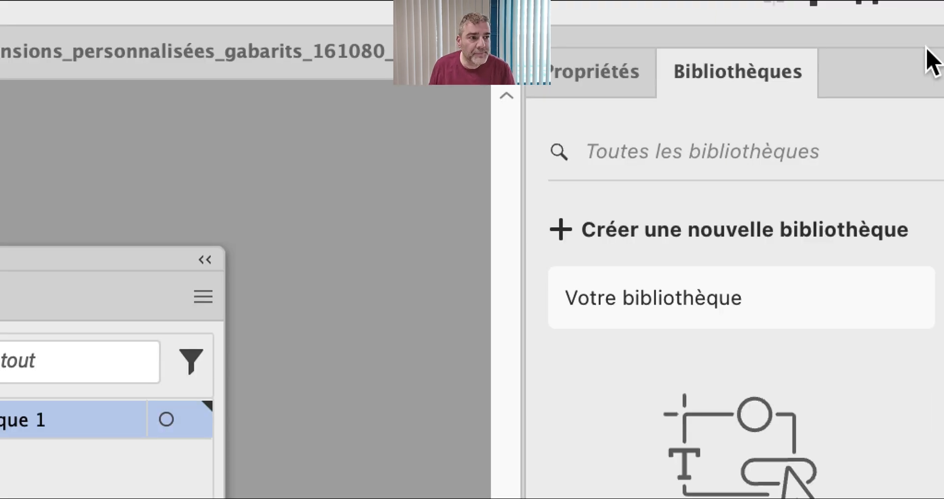
Collapse the docked panels to icons and widen the floating Layers panel in the free space beside the artboard
left_click(934, 46)
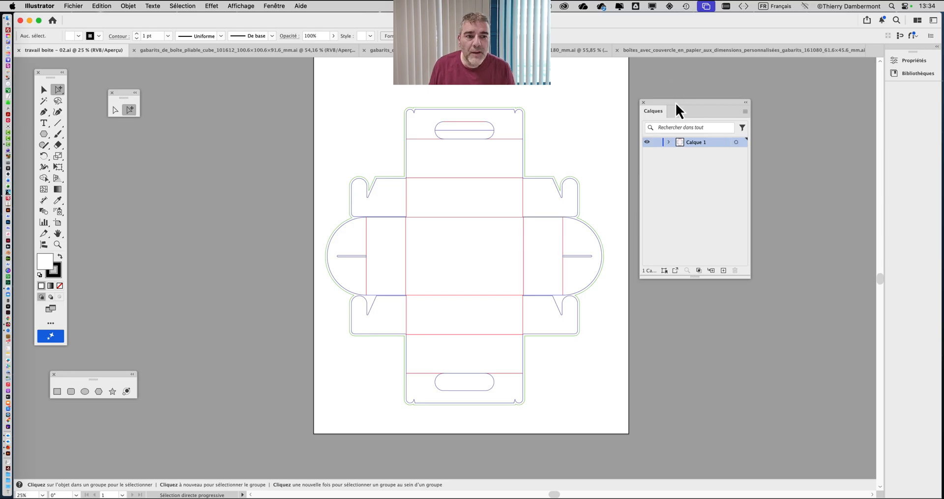
left_click_drag(676, 105, 683, 82)
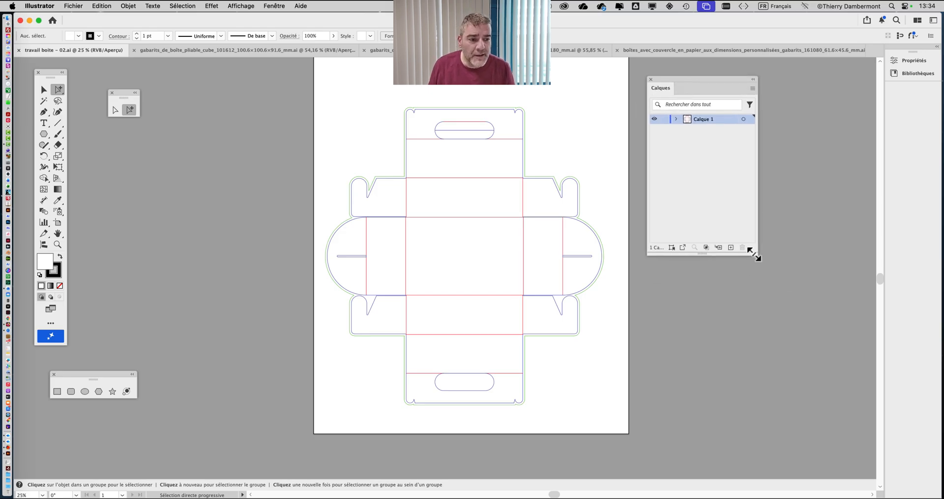
left_click_drag(753, 254, 788, 266)
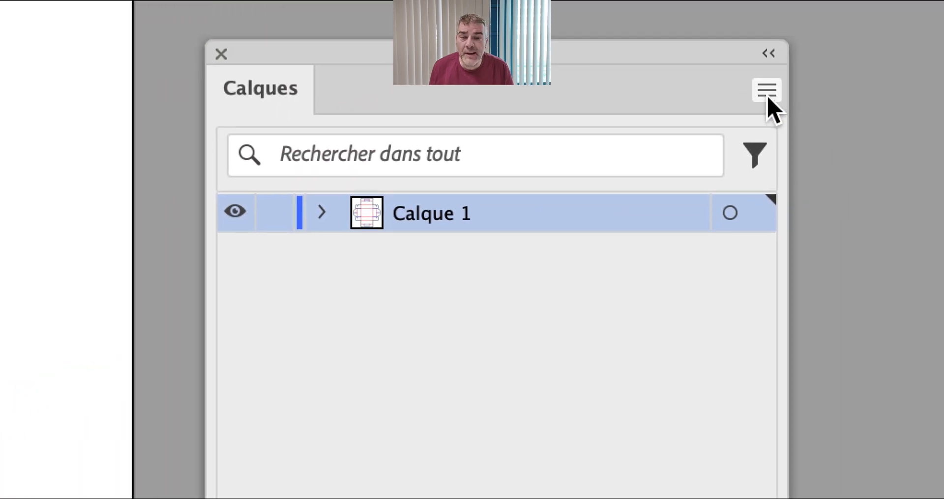
Set the Layers panel row size to Autre with 100 pixels in the panel options
left_click(768, 96)
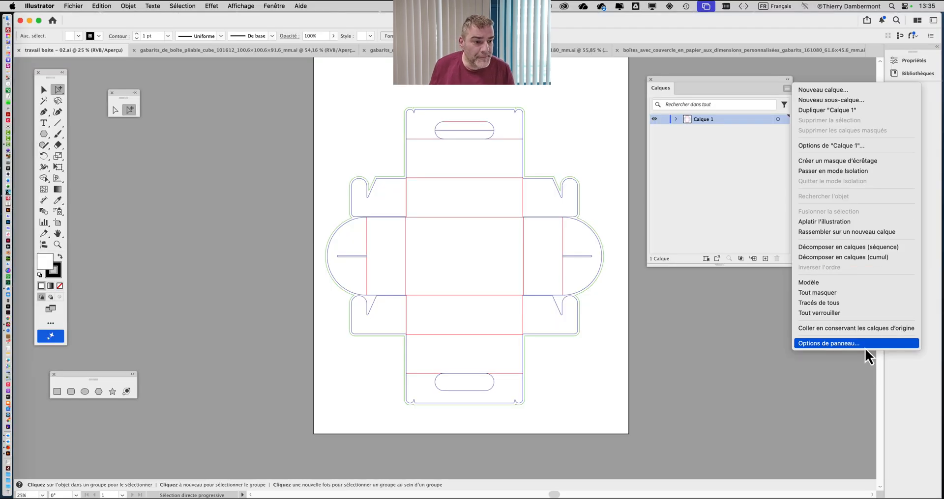
left_click(865, 348)
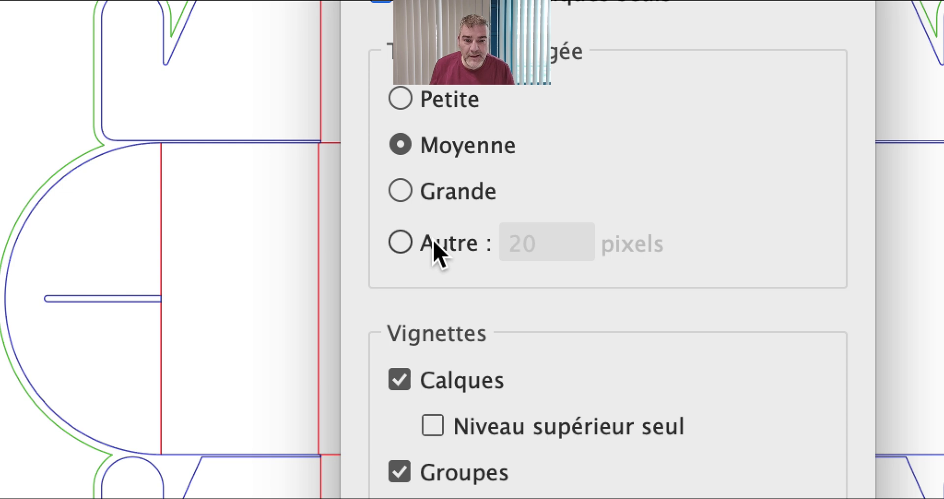
left_click(434, 248)
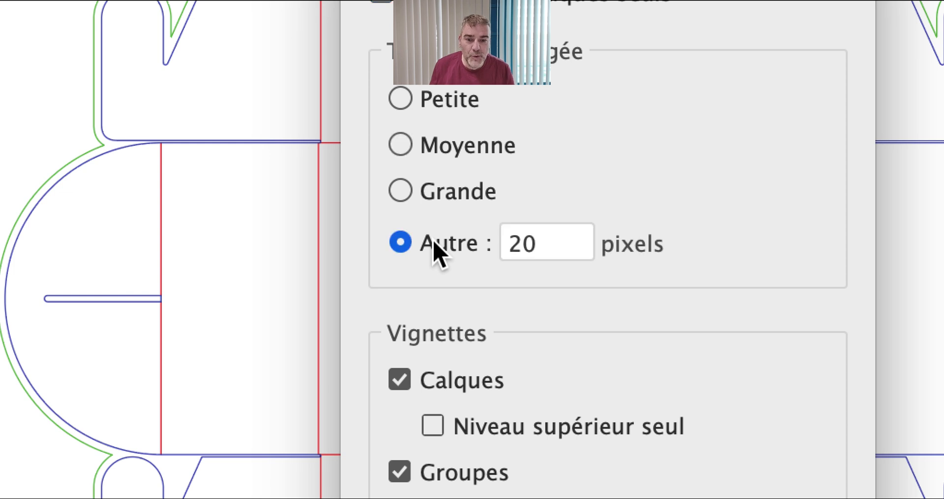
double_click(522, 243)
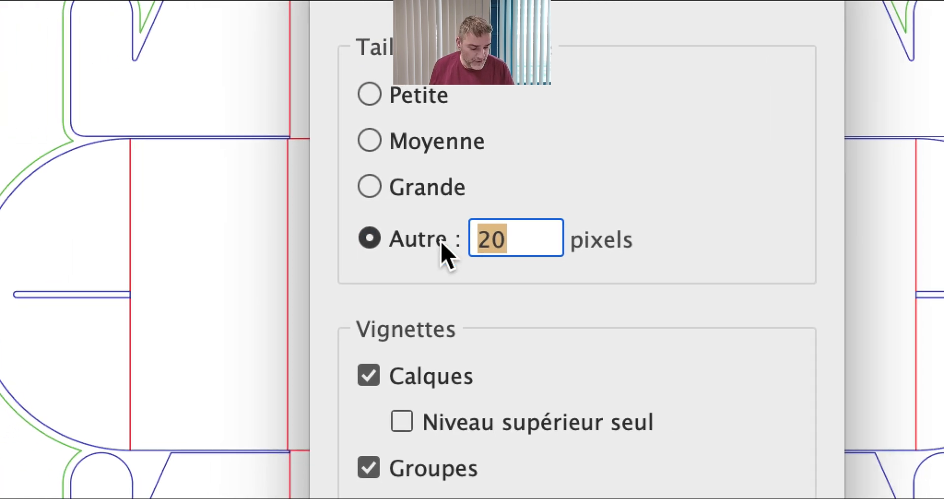
type("100")
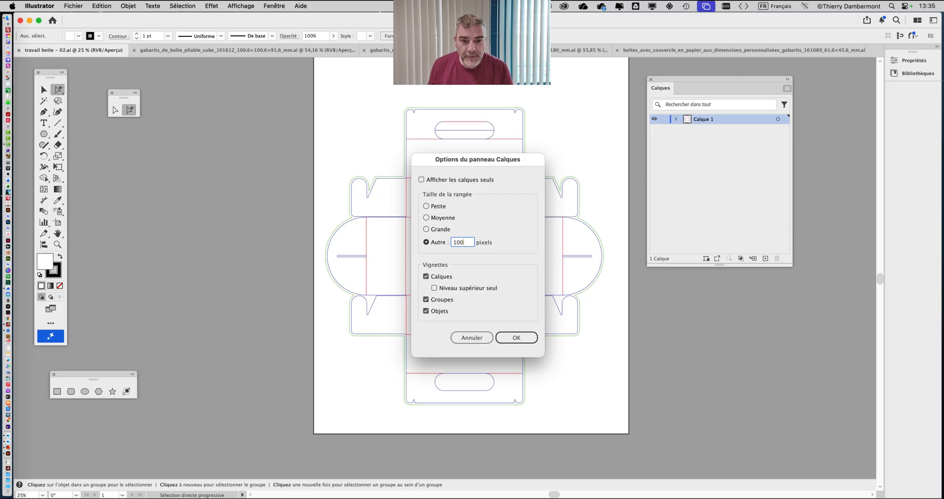
left_click(516, 339)
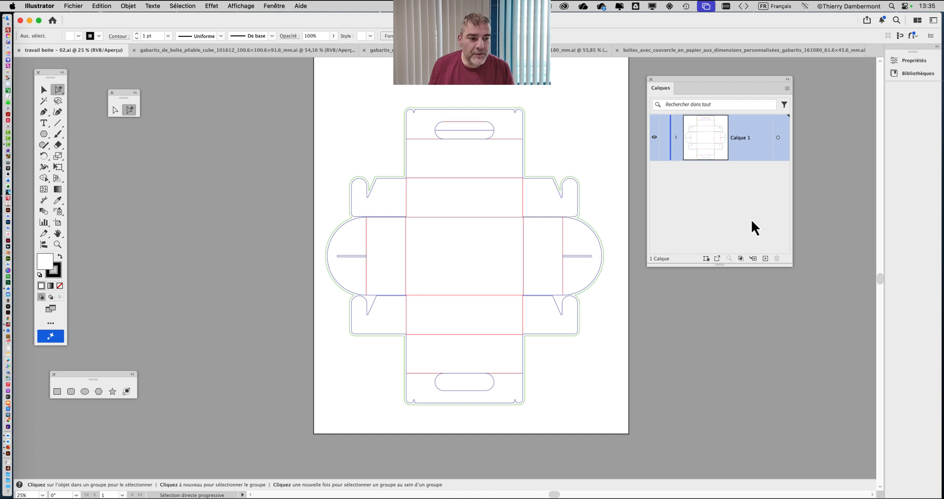
Enlarge the Layers panel, expand Calque 1 and highlight its sub-elements one by one, ending on <Tracé transparent>
left_click_drag(790, 266, 850, 395)
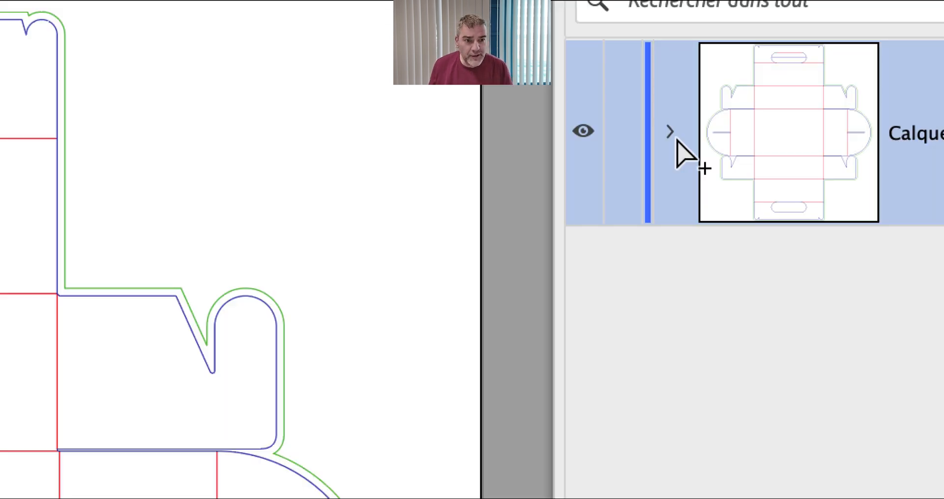
left_click(672, 132)
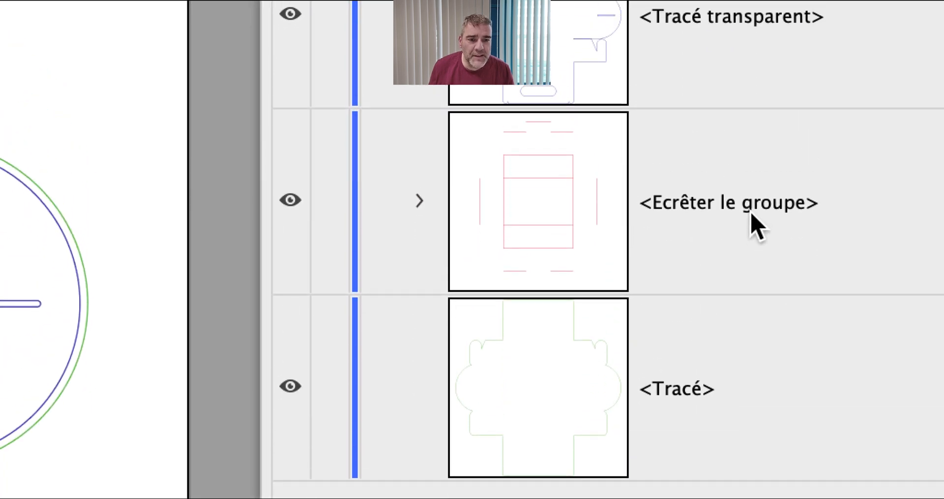
left_click(746, 64)
left_click(742, 194)
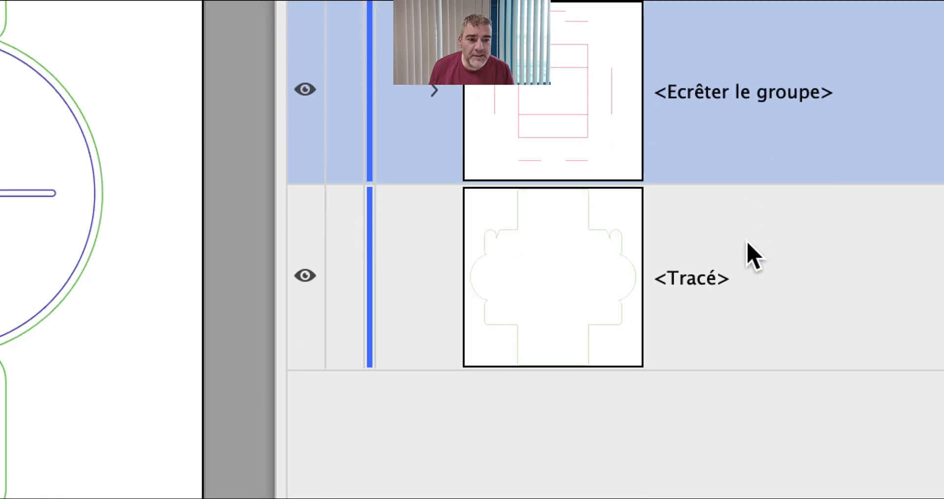
left_click(754, 246)
left_click(747, 128)
left_click(750, 194)
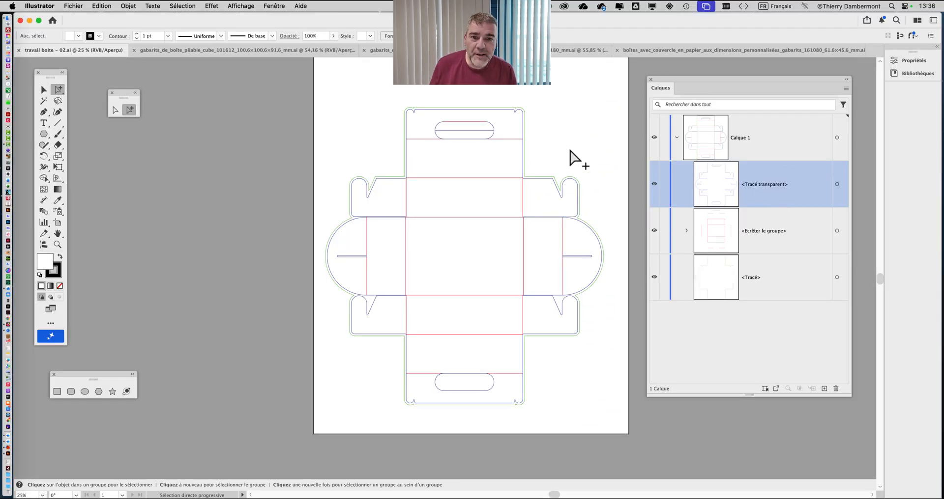
Move the Layers panel closer to the artboard, and collapse and re-expand Calque 1
scroll(390, 169, "right", 5)
left_click_drag(687, 80, 647, 81)
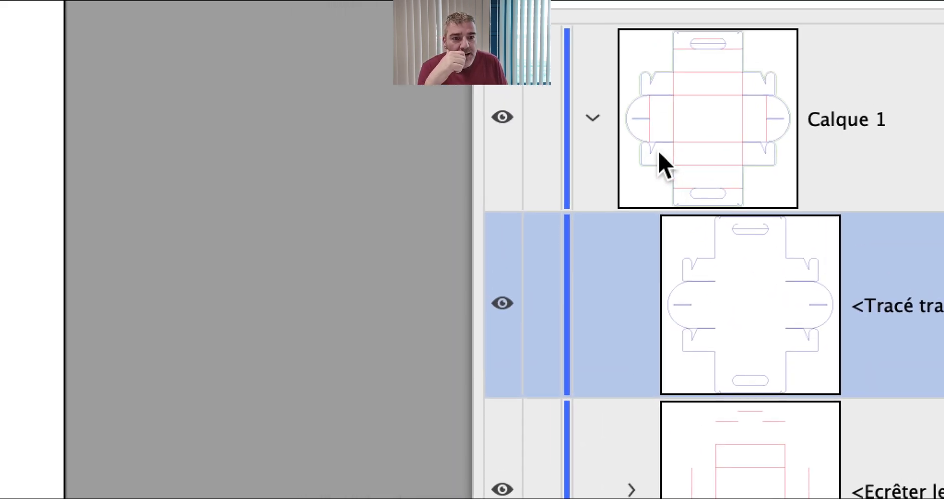
left_click(643, 146)
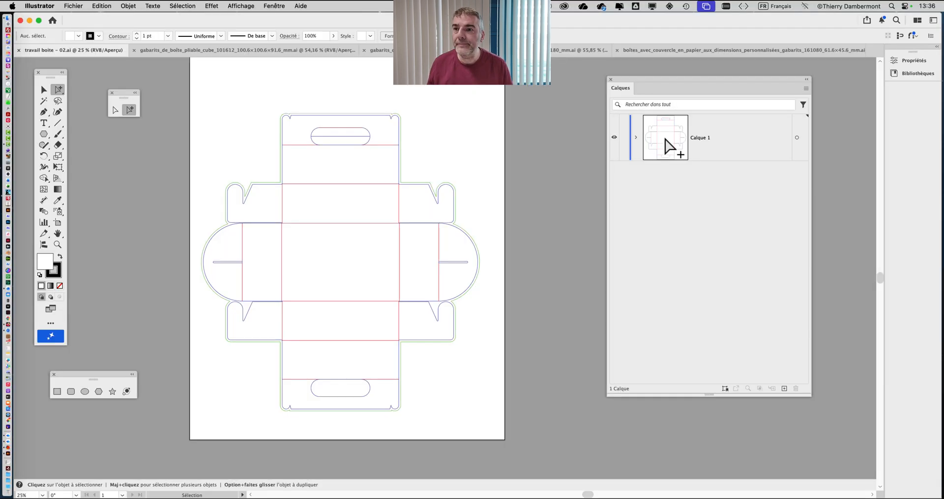
left_click(636, 137)
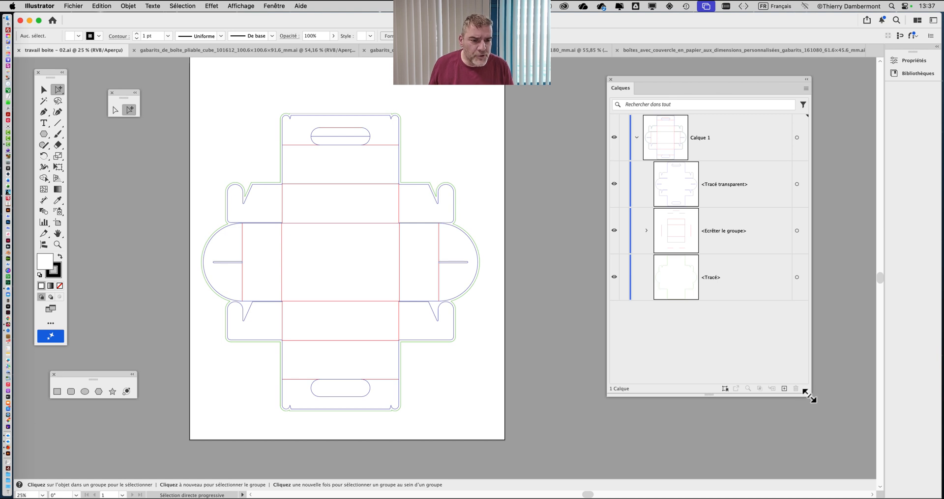
Shrink the Layers panel and look through the sub-elements of Calque 1 at the reduced panel size
left_click_drag(809, 395, 758, 271)
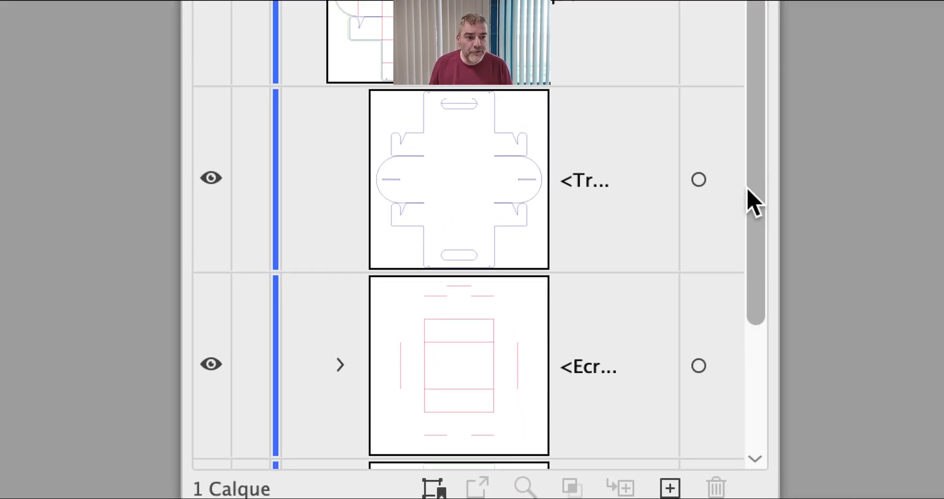
scroll(747, 192, "down", 3)
scroll(747, 192, "up", 3)
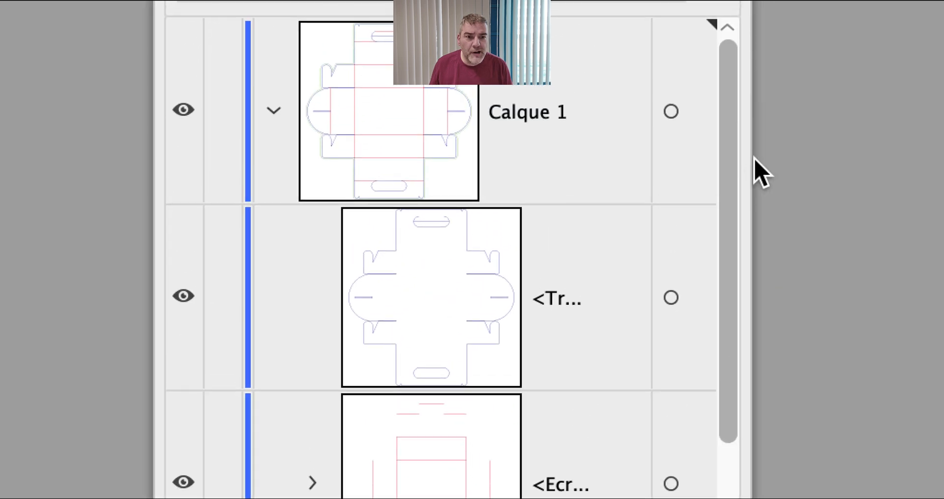
scroll(757, 182, "down", 3)
scroll(752, 182, "up", 3)
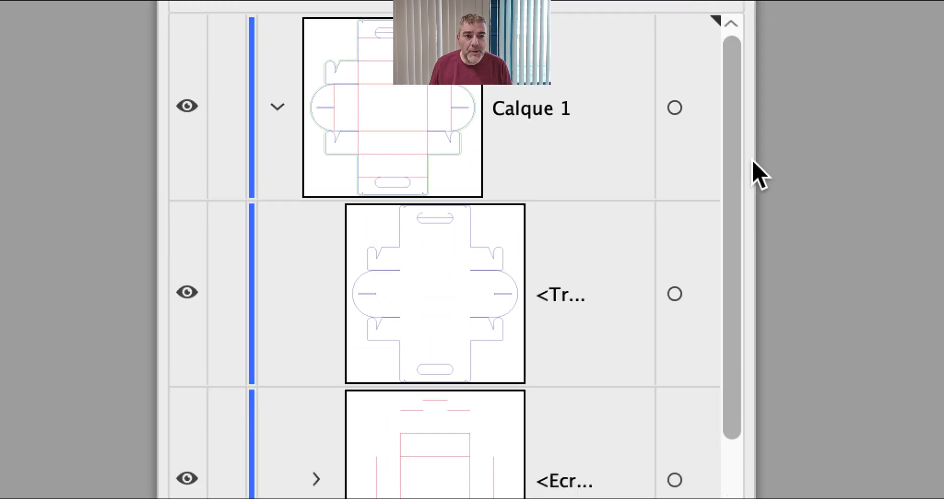
scroll(750, 226, "down", 3)
scroll(749, 226, "up", 3)
scroll(752, 197, "down", 2)
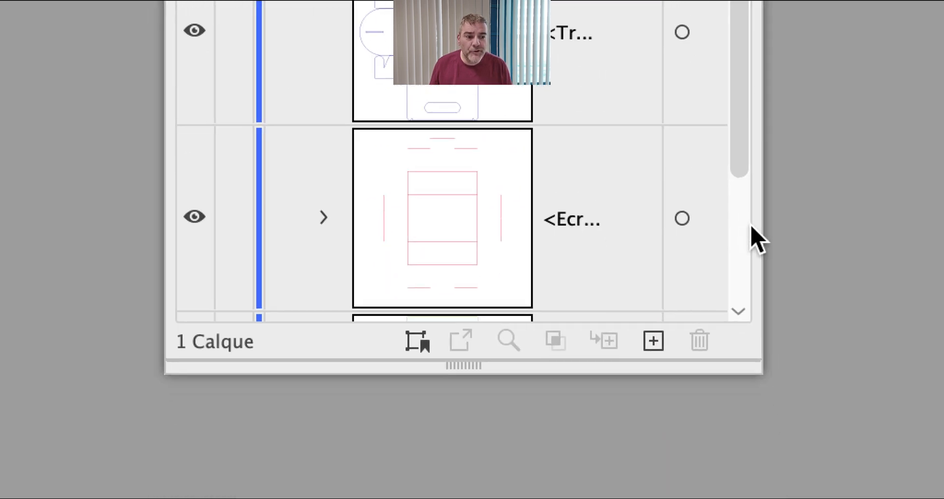
Enlarge the Layers panel so all rows of Calque 1 fit, and move it nearer the artboard
left_click_drag(753, 254, 824, 369)
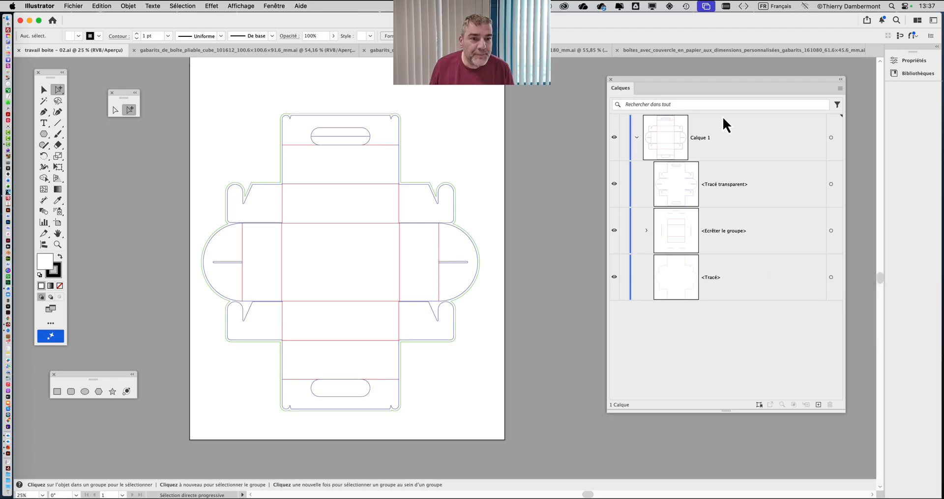
left_click_drag(633, 79, 589, 77)
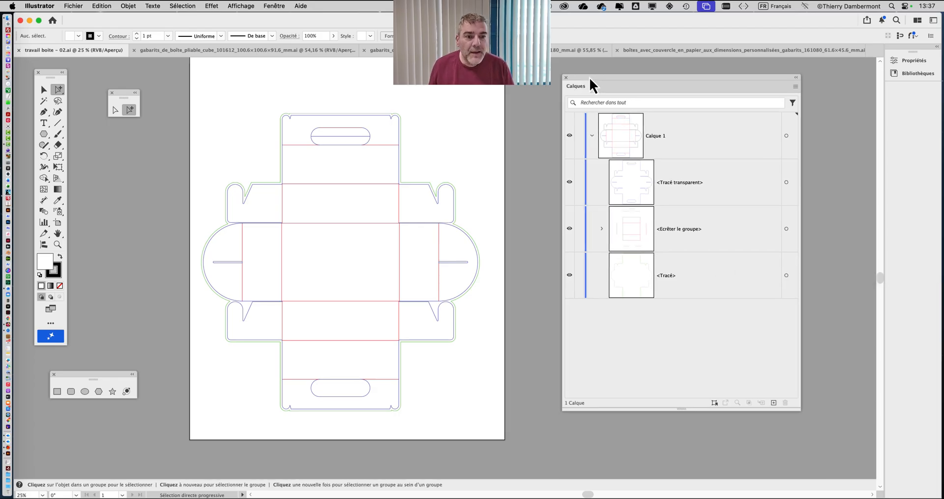
Set the Layers panel row size to Grande in the panel options and collapse Calque 1
left_click(794, 88)
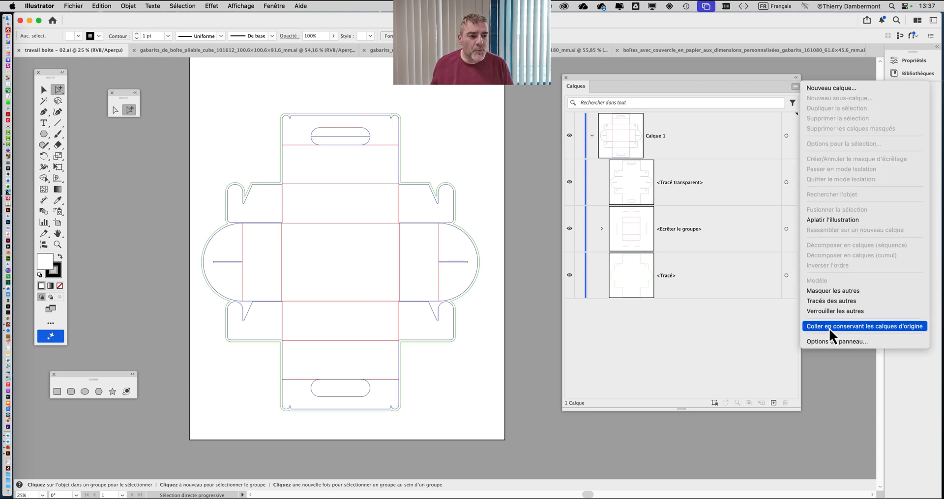
left_click(826, 341)
left_click(440, 231)
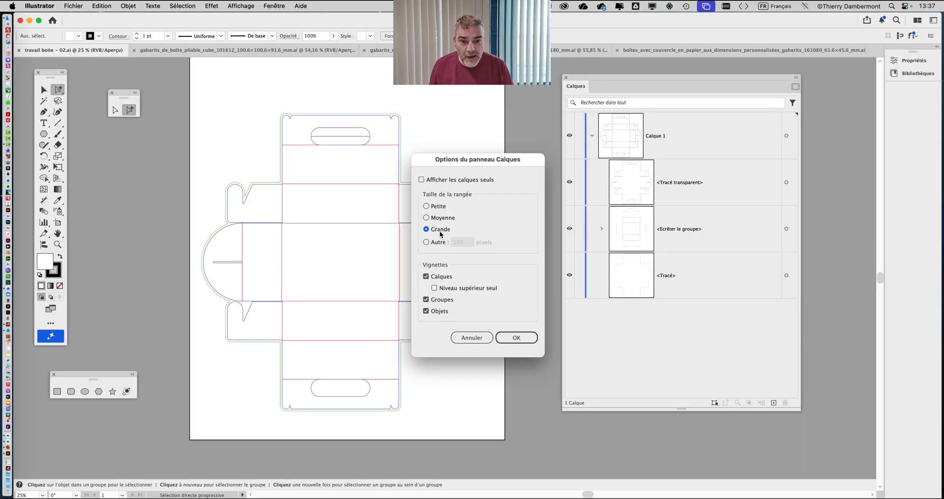
left_click(511, 339)
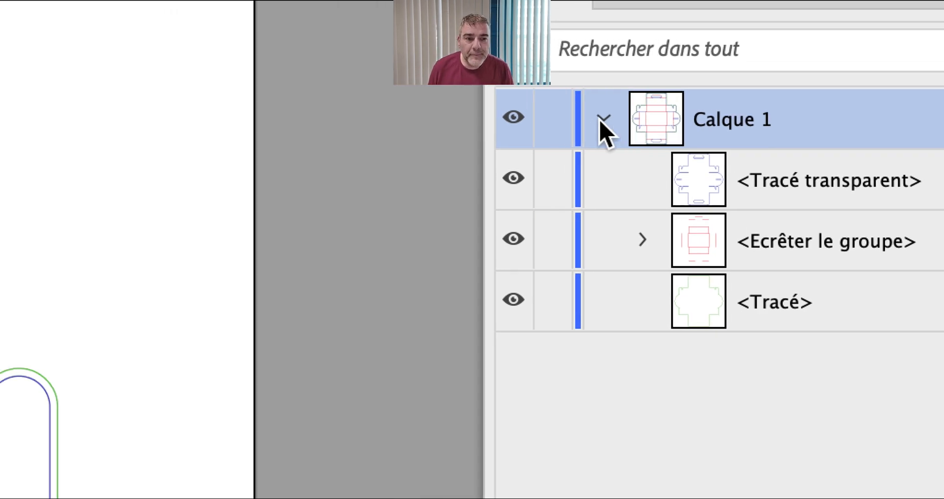
left_click(603, 118)
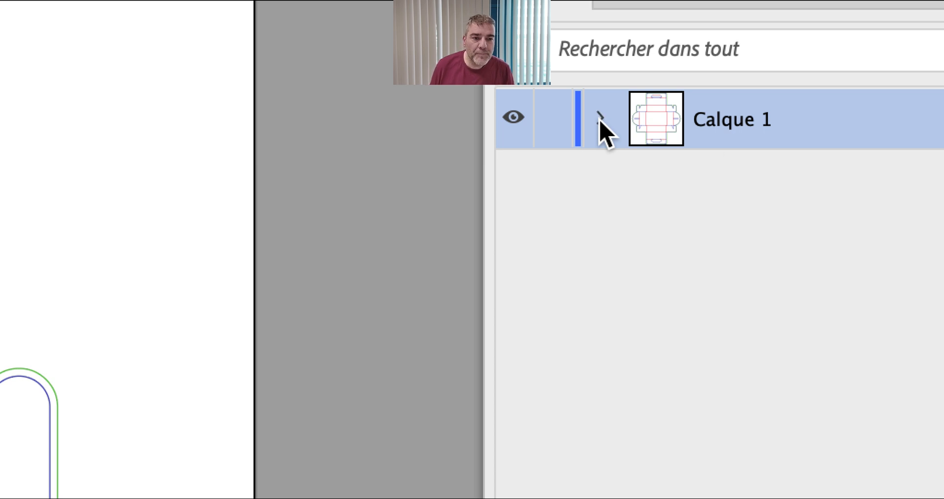
Collapse Calque 1 and shrink the Layers panel to a compact size
left_click(600, 118)
left_click(601, 118)
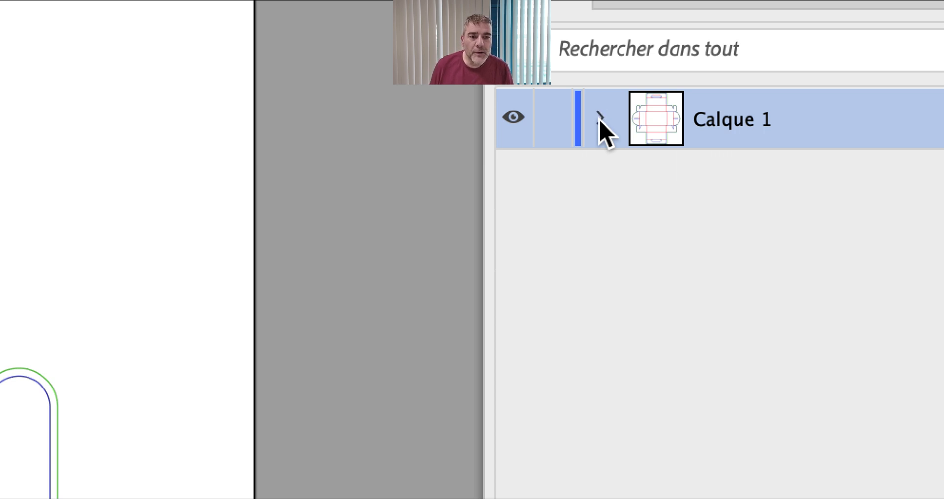
left_click(600, 119)
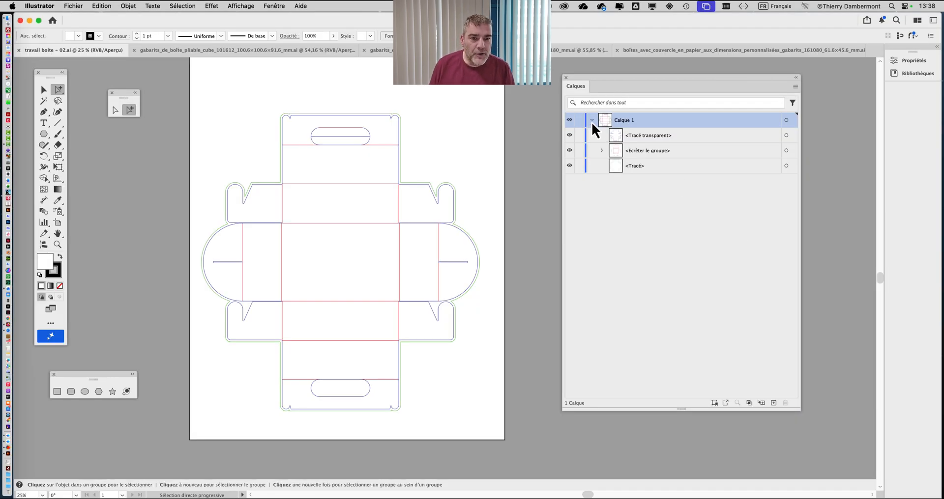
left_click(592, 120)
left_click_drag(796, 402, 721, 207)
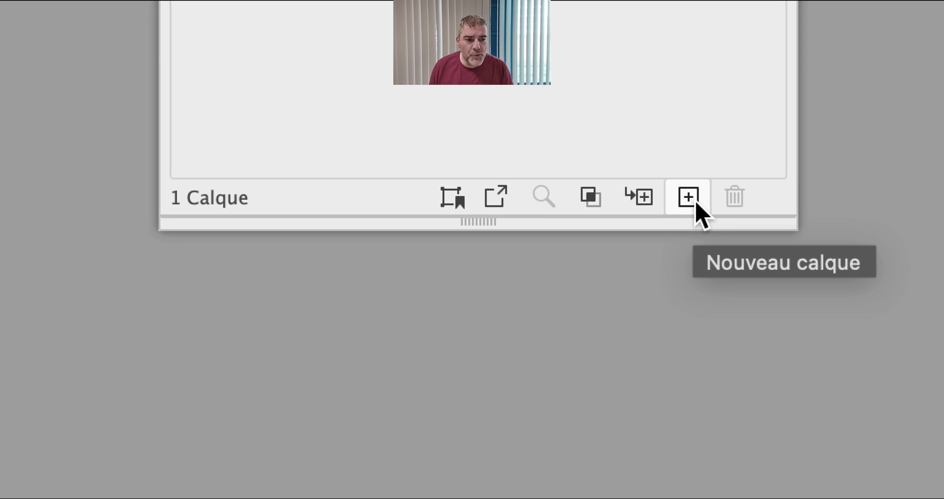
Check the options for a new layer without applying them, and add a default layer above Calque 1
left_click(696, 204, "alt")
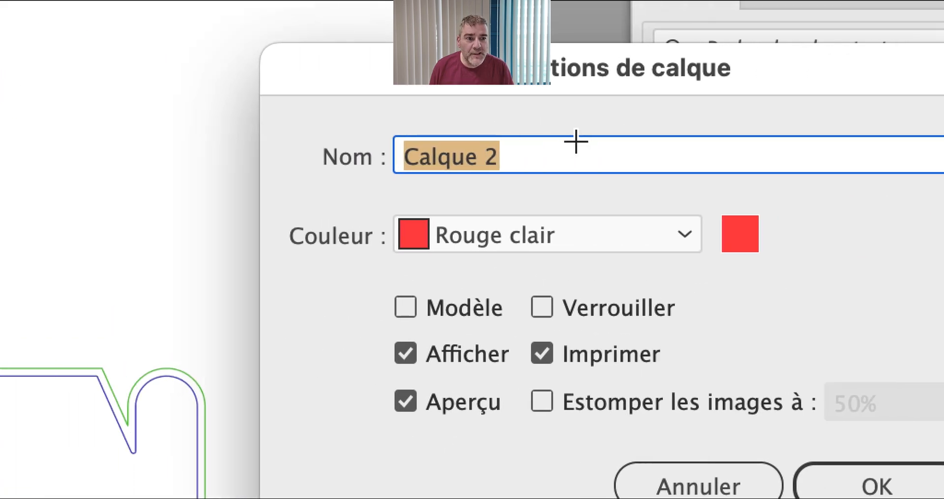
left_click(927, 461)
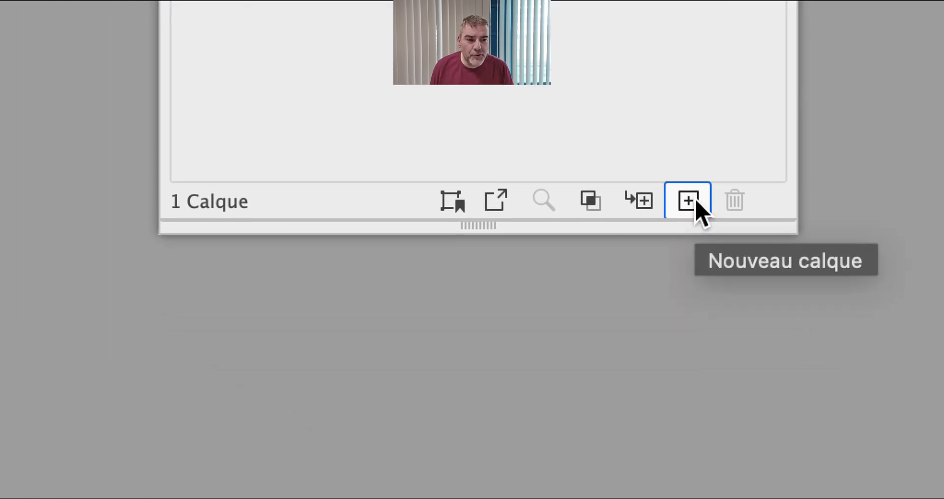
left_click(690, 199)
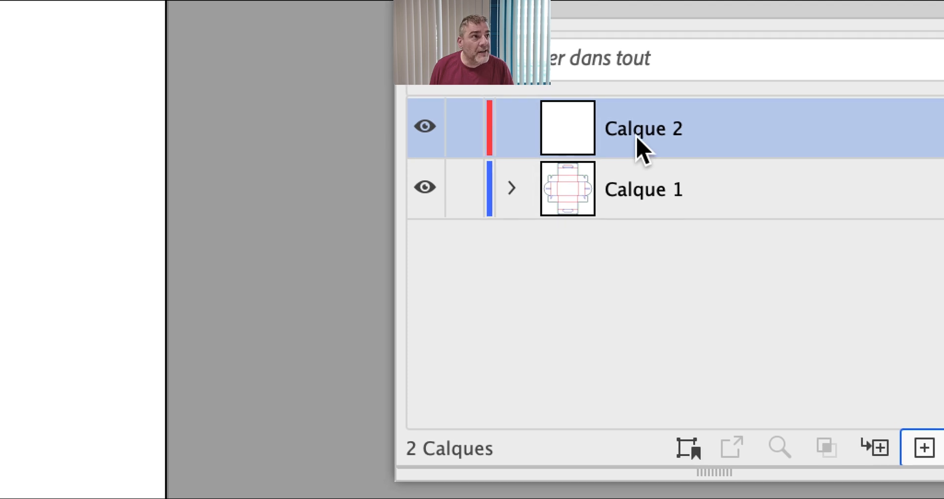
double_click(637, 140)
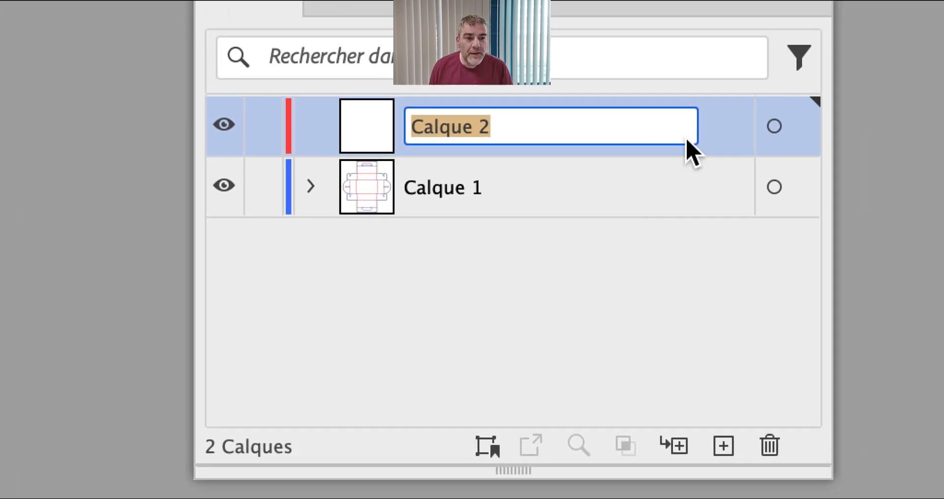
left_click(921, 124)
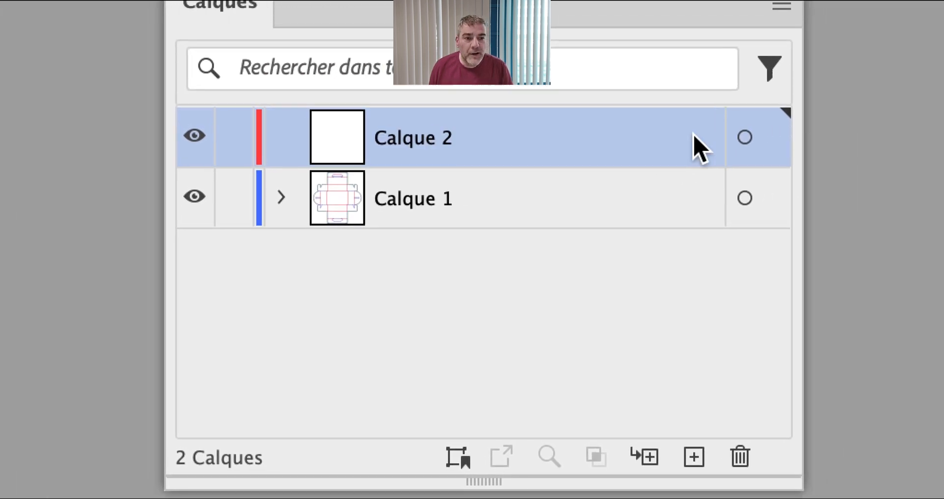
double_click(920, 122)
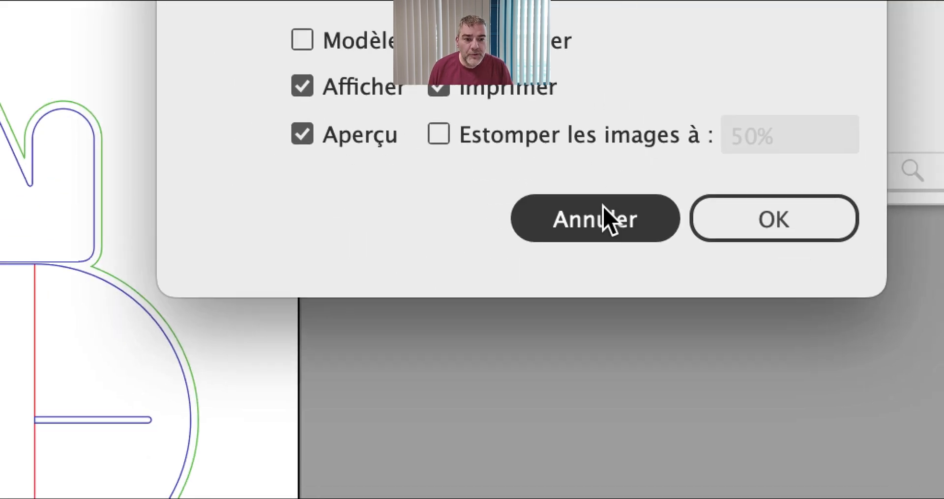
left_click(665, 489)
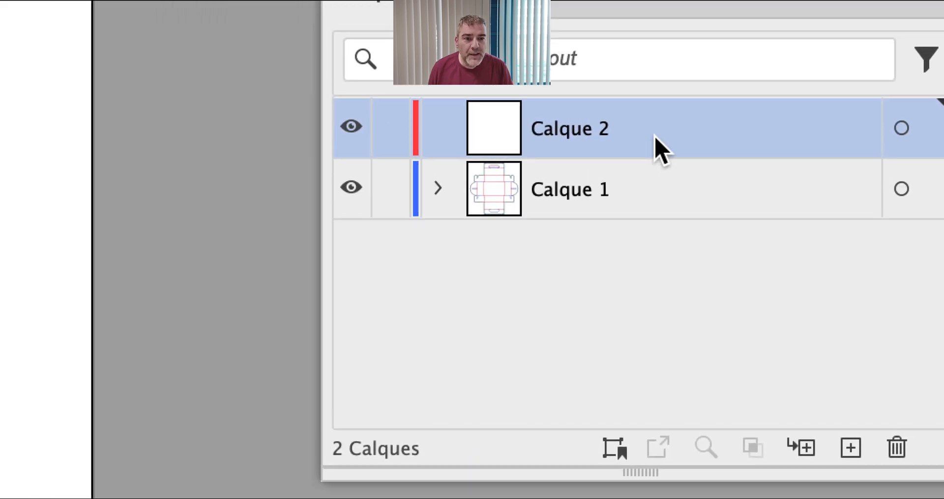
Rename the Calque 2 layer as cut
double_click(642, 132)
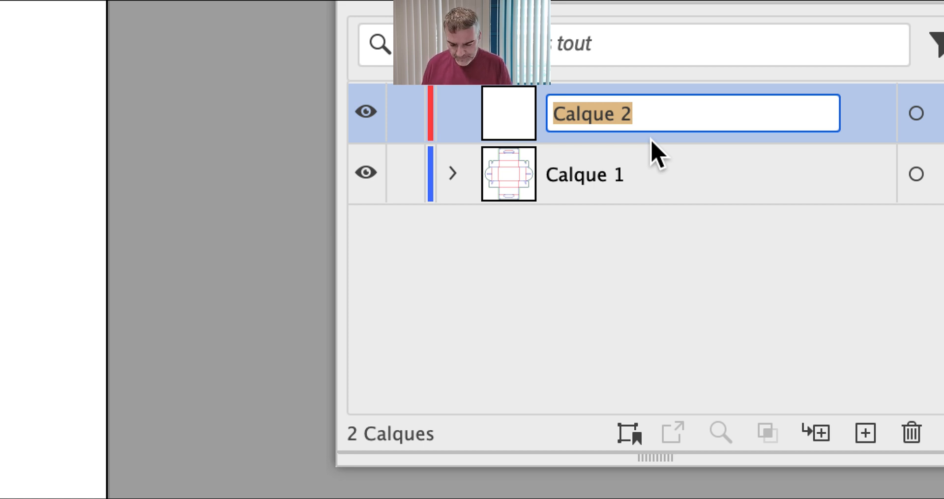
type("cut")
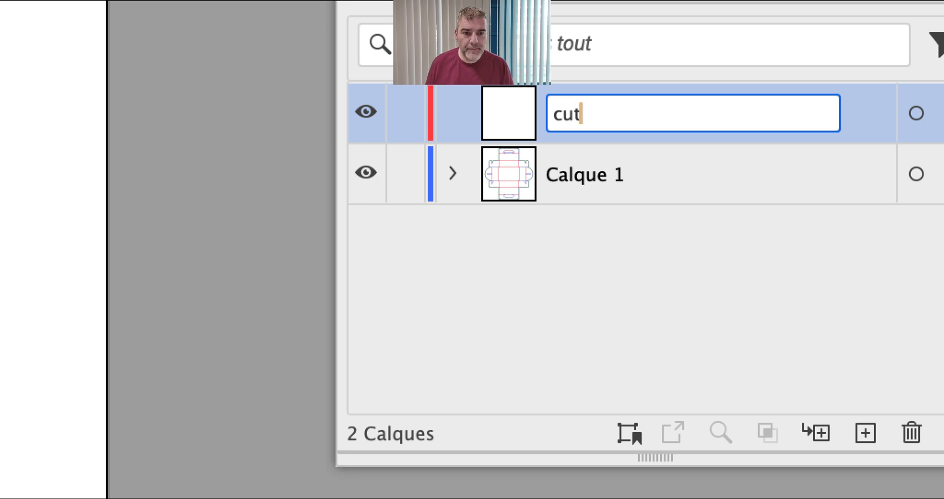
key("Return")
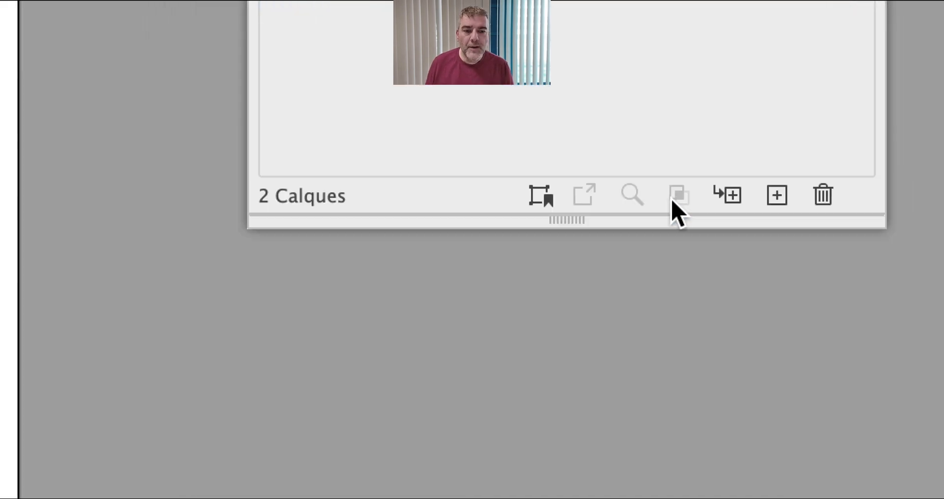
Add a new layer above cut and name it design
left_click(774, 199)
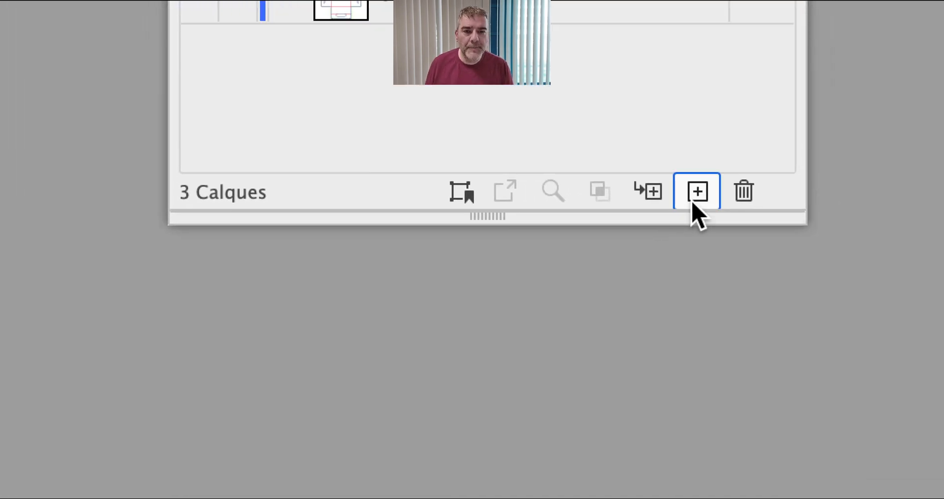
double_click(636, 143)
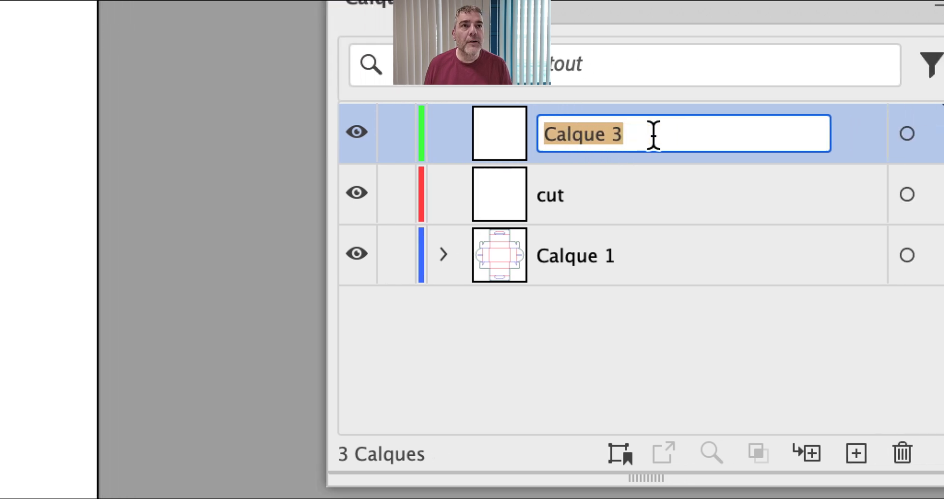
type("design")
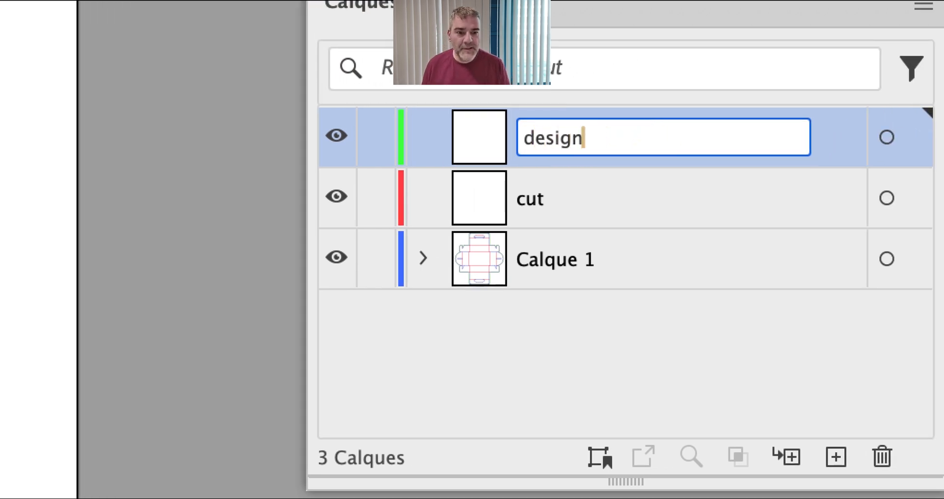
key("Return")
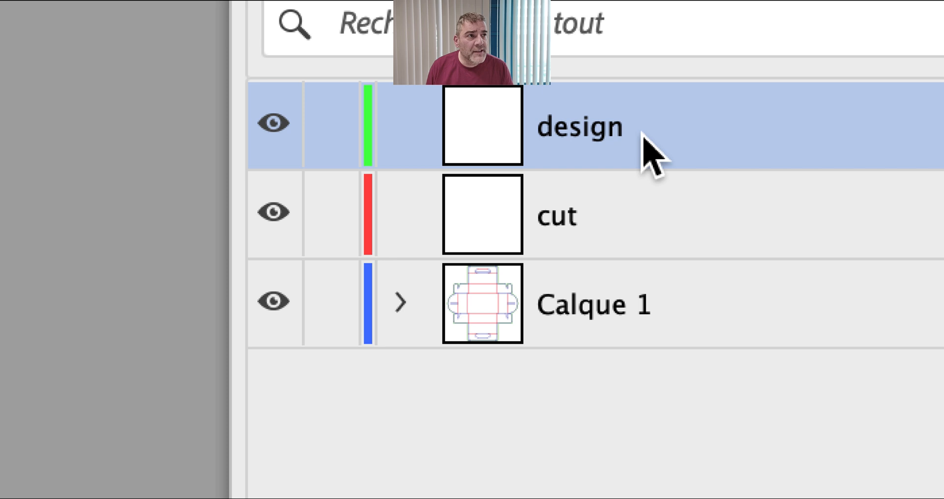
left_click_drag(643, 132, 649, 215)
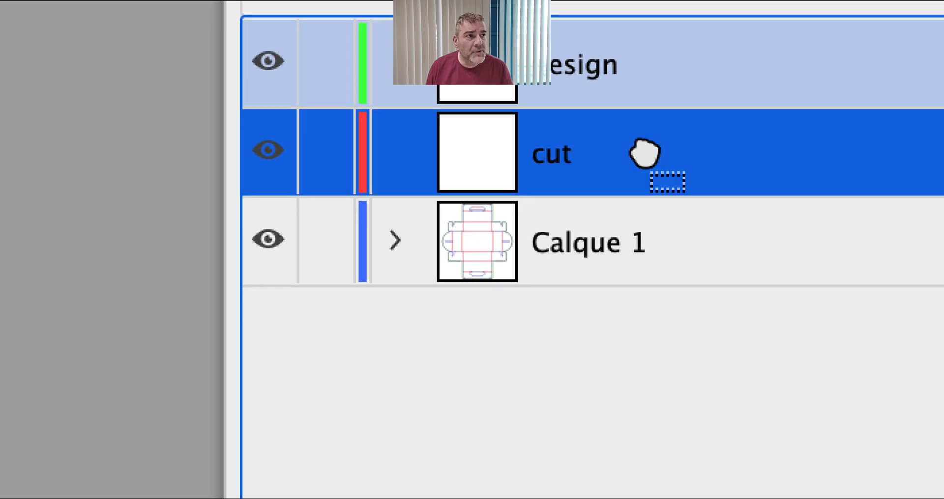
mouse_move(644, 154)
left_mouse_down()
mouse_move(651, 162)
mouse_move(641, 134)
mouse_move(642, 143)
left_mouse_up()
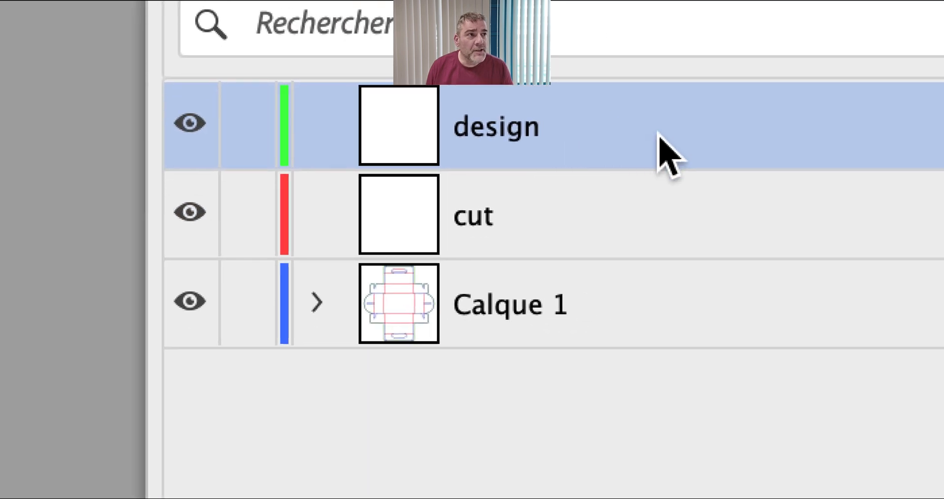
left_click_drag(659, 153, 660, 215)
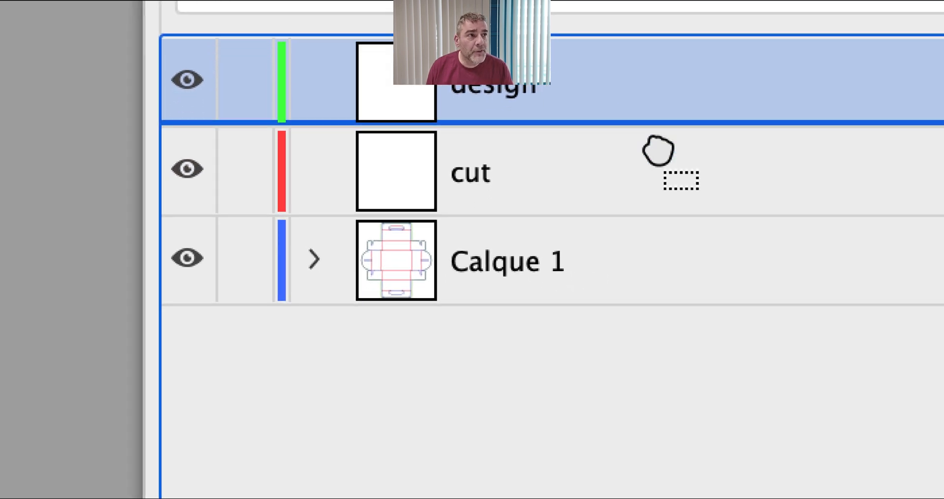
left_click_drag(657, 153, 661, 193)
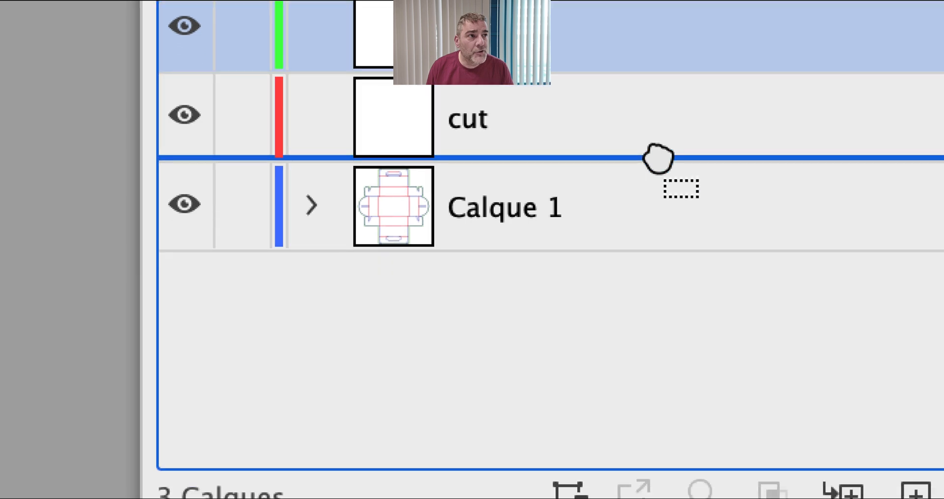
left_click_drag(657, 158, 647, 32)
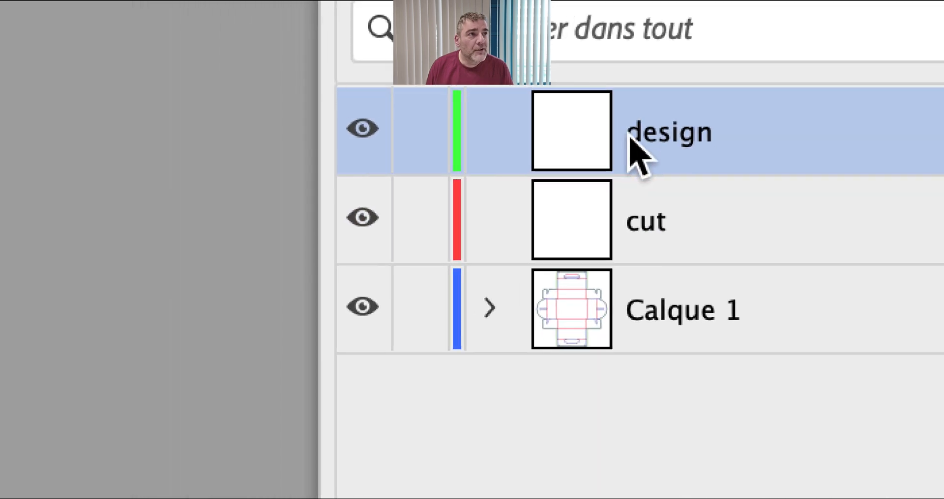
Move the design layer between cut and Calque 1 as a separate top-level layer, not nested inside cut
left_click_drag(470, 148, 455, 259)
left_click_drag(620, 155, 624, 52)
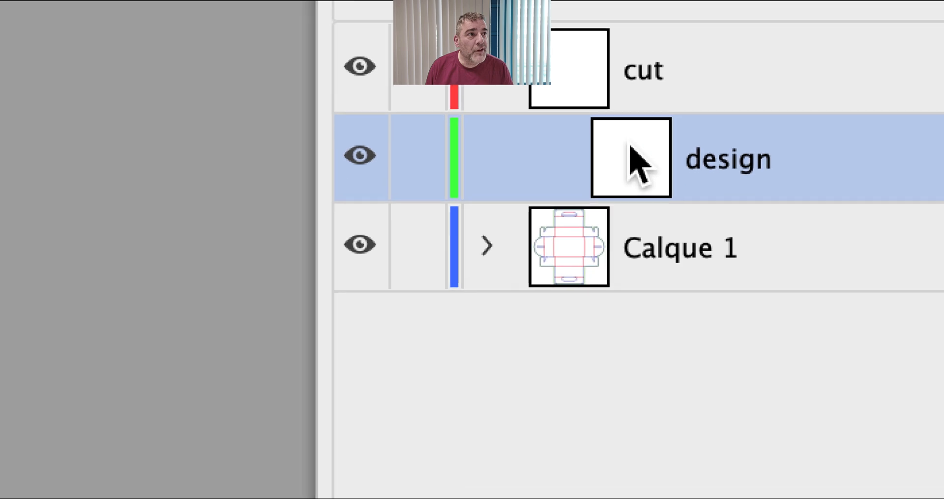
left_click_drag(659, 272, 622, 127)
left_click(581, 270)
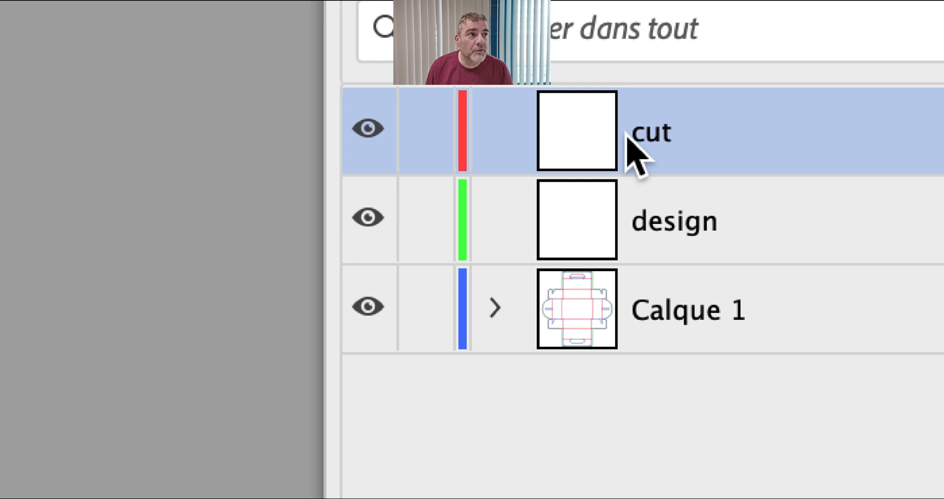
Add a new layer directly above design and name it crease
left_click(643, 248)
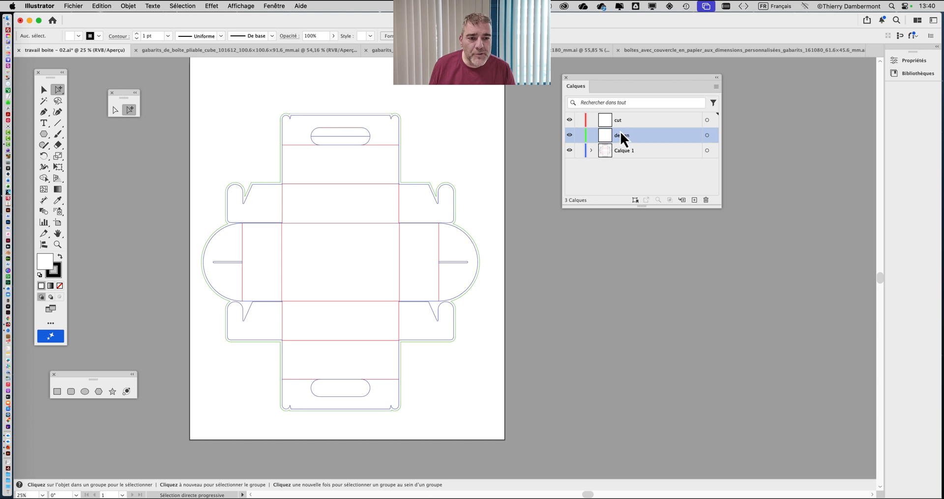
mouse_move(622, 138)
left_mouse_down()
mouse_move(617, 116)
mouse_move(621, 123)
mouse_move(608, 123)
mouse_move(623, 150)
mouse_move(609, 119)
mouse_move(607, 140)
left_mouse_up()
left_click(623, 168)
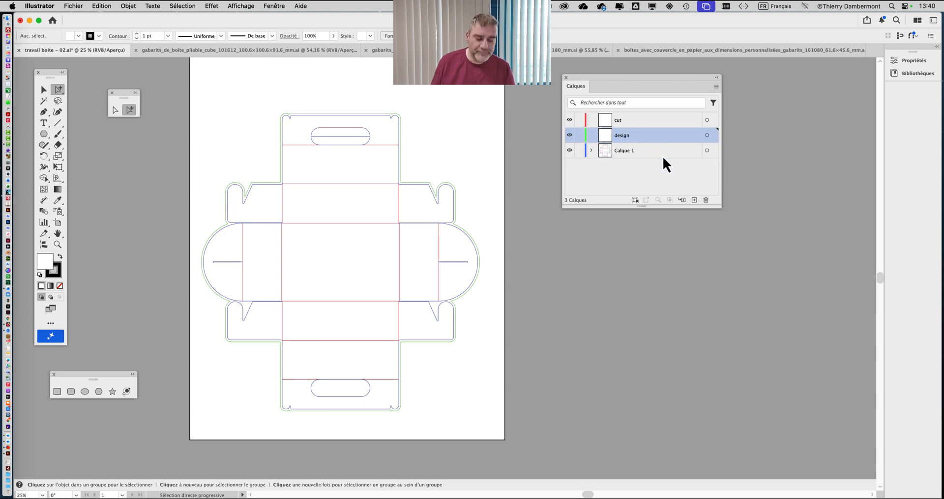
left_click(694, 200)
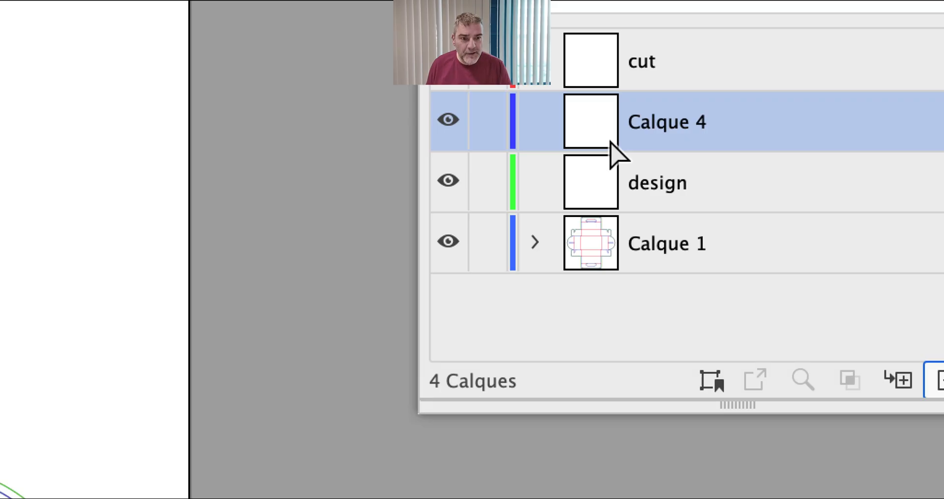
double_click(642, 132)
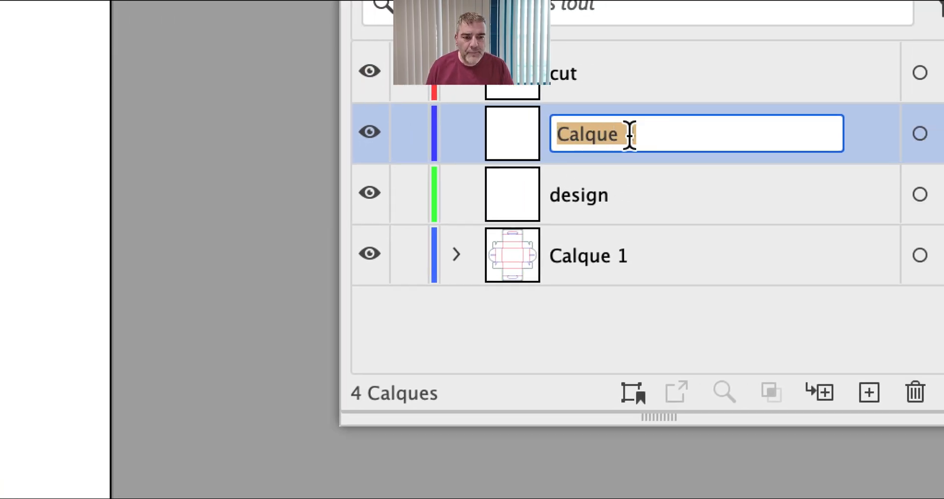
type("crease")
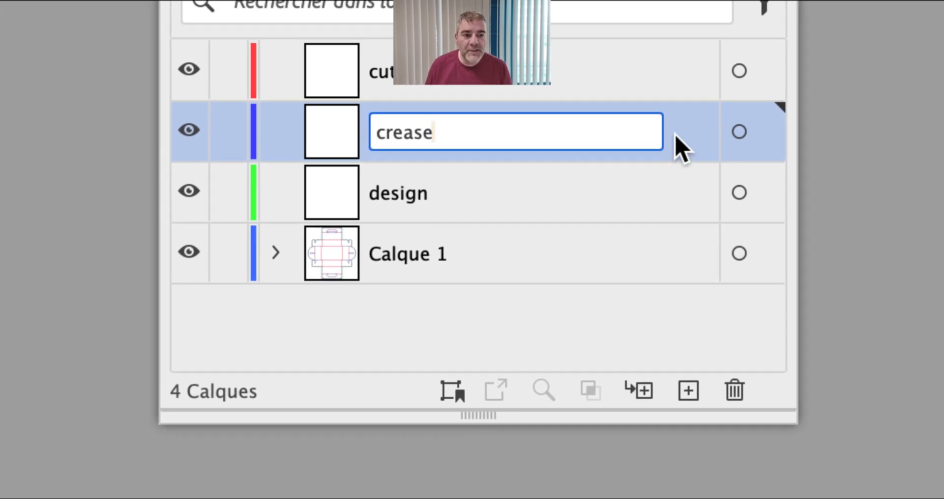
key("Return")
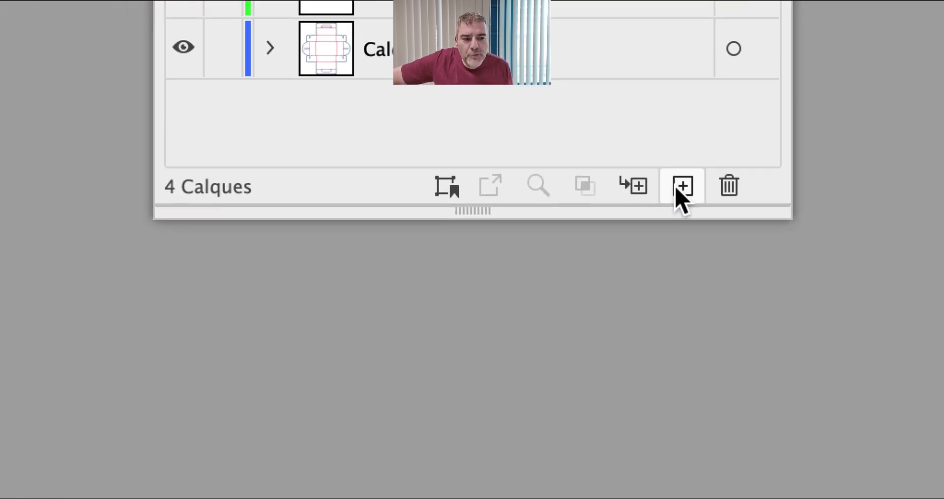
Add a new layer above crease named bleed, and lengthen the Layers panel to fit the full list
left_click(858, 389)
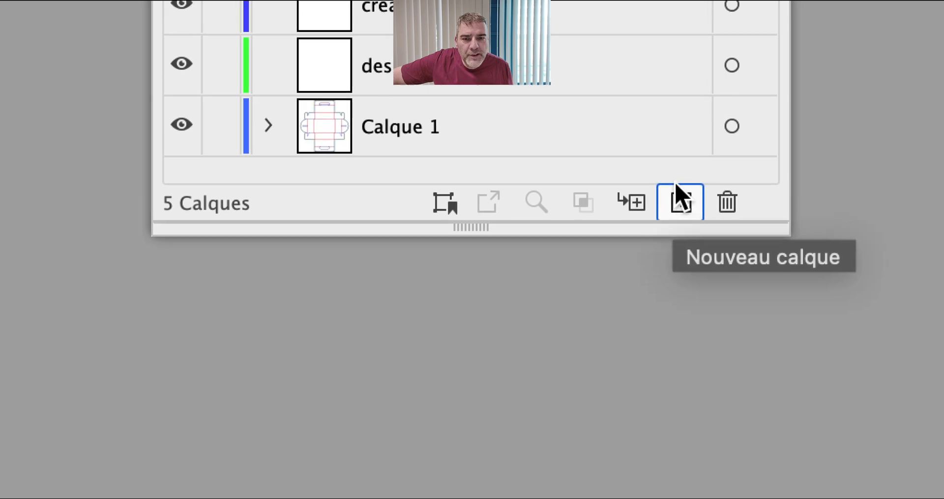
left_click_drag(637, 209, 660, 233)
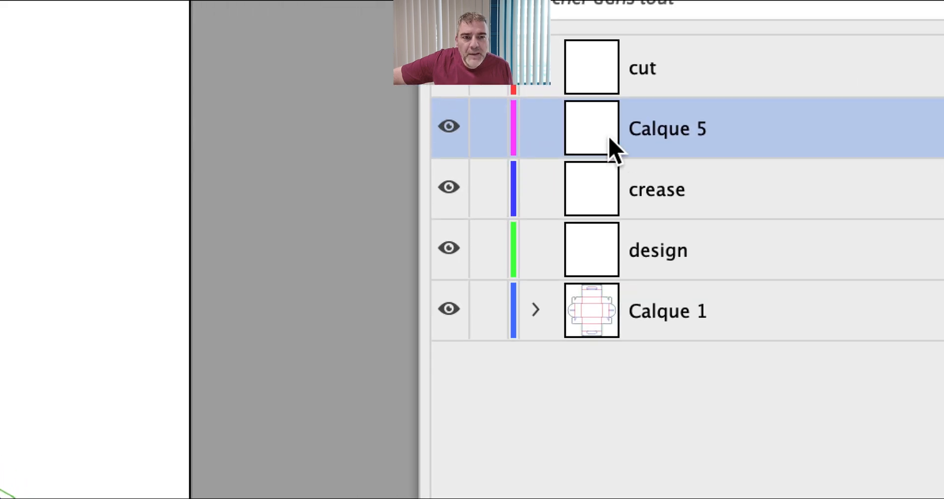
double_click(617, 143)
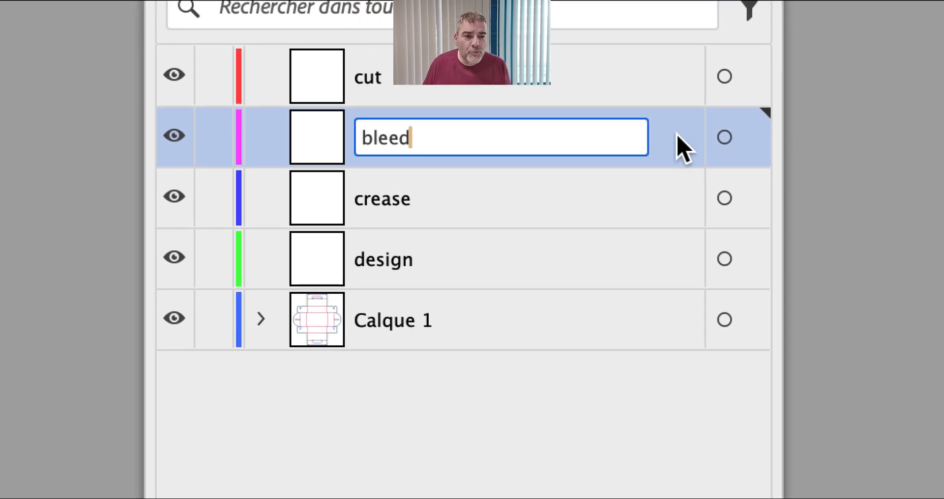
left_click(793, 165)
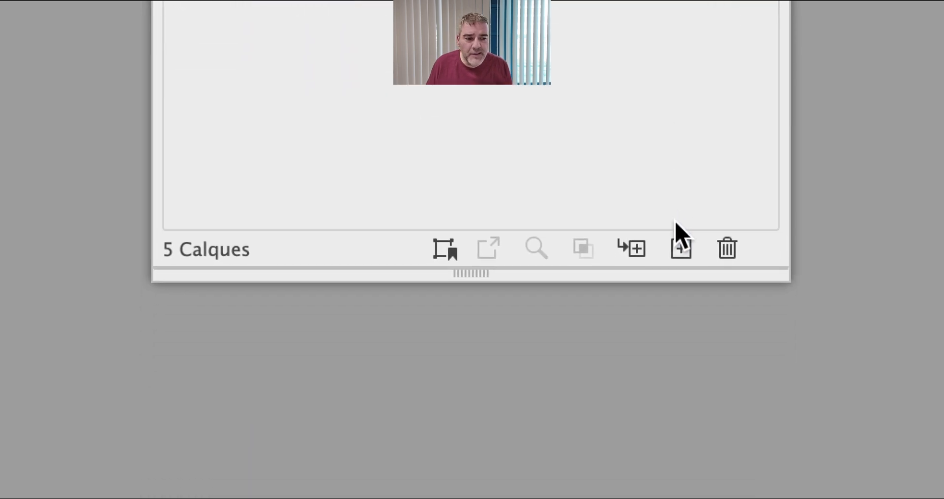
Add a new layer between cut and bleed and name it camera
left_click(678, 237)
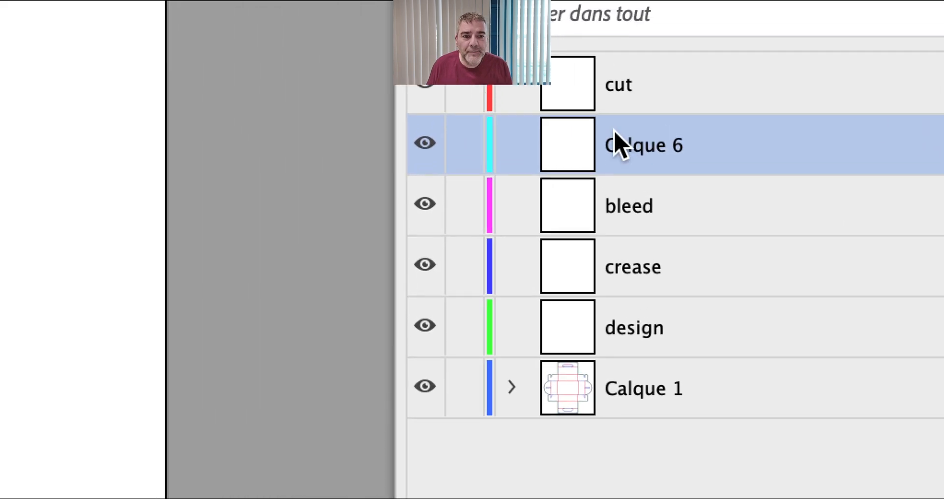
double_click(521, 84)
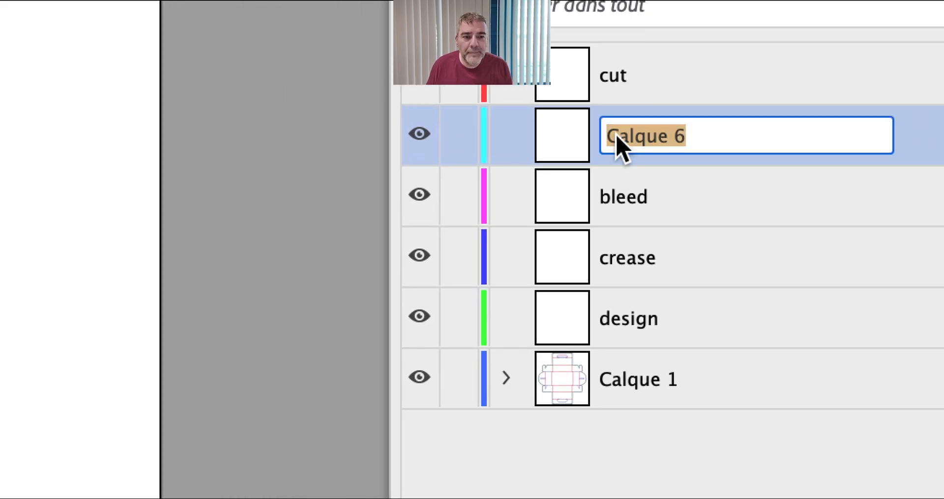
type("camer")
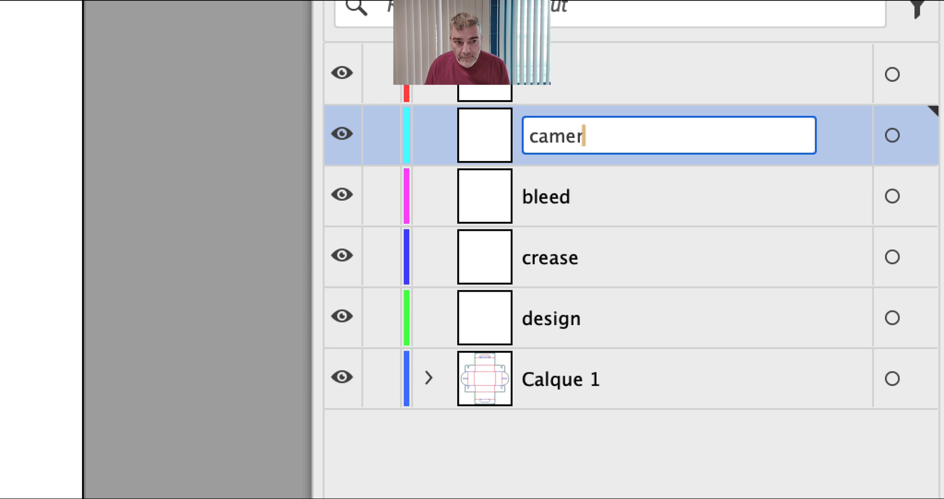
type("a")
key("Return")
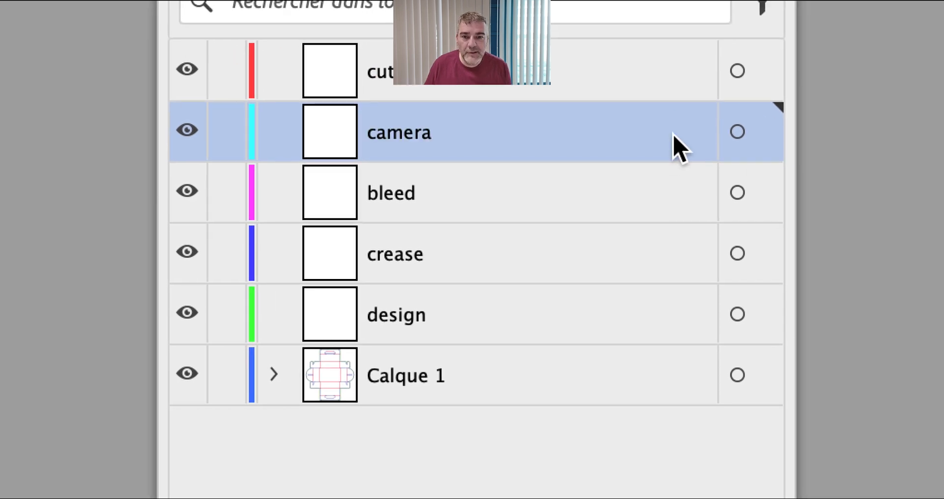